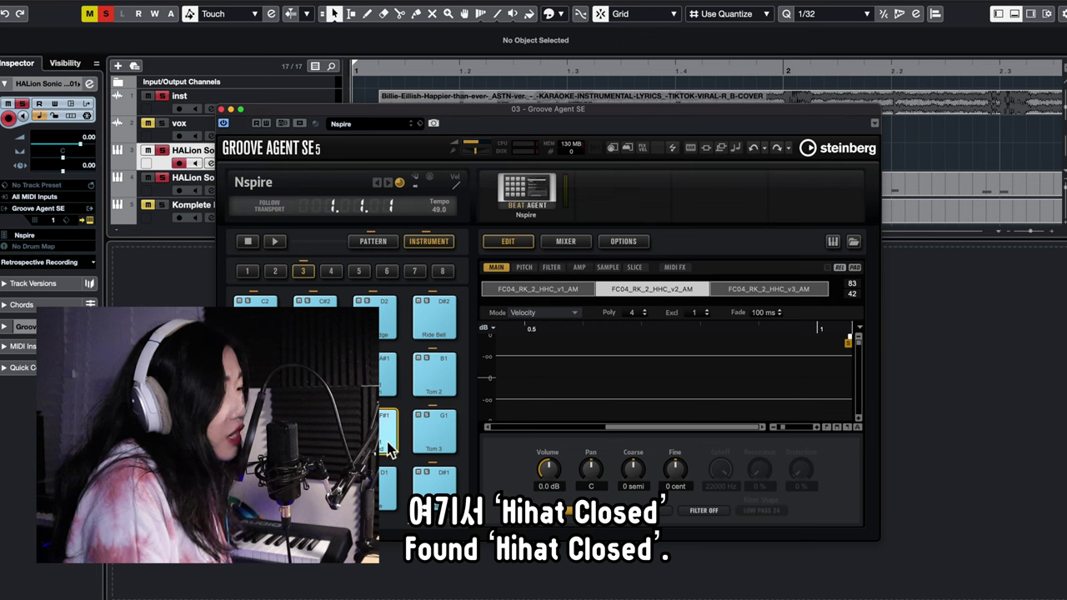
# Audition the closed hi-hat pad (F#1) of the Nspire kit in Groove Agent SE and dismiss the instrument window
pyautogui.click(388, 448)
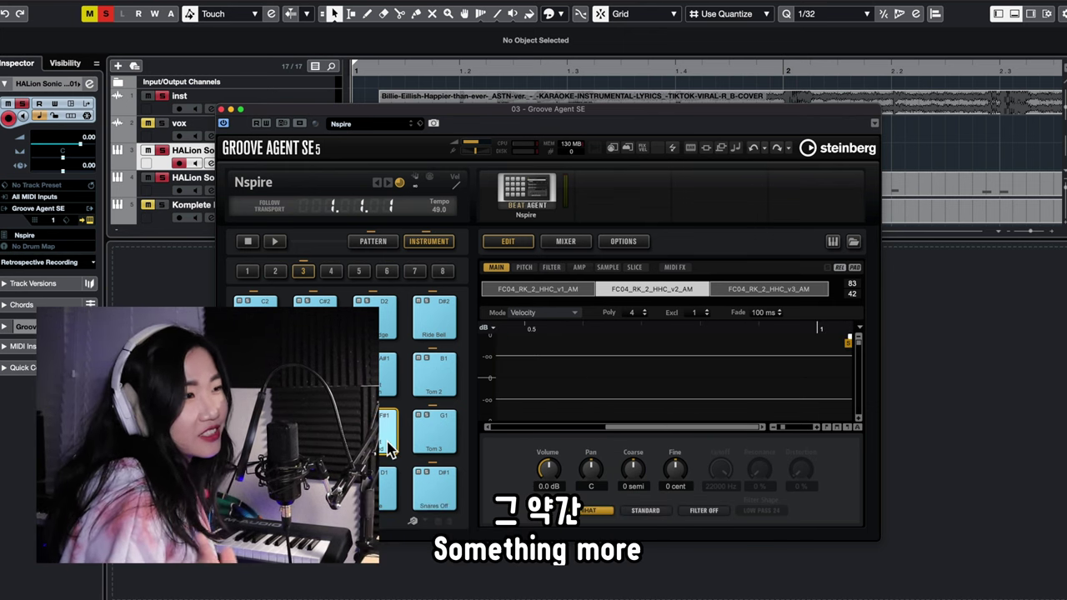
pyautogui.click(388, 449)
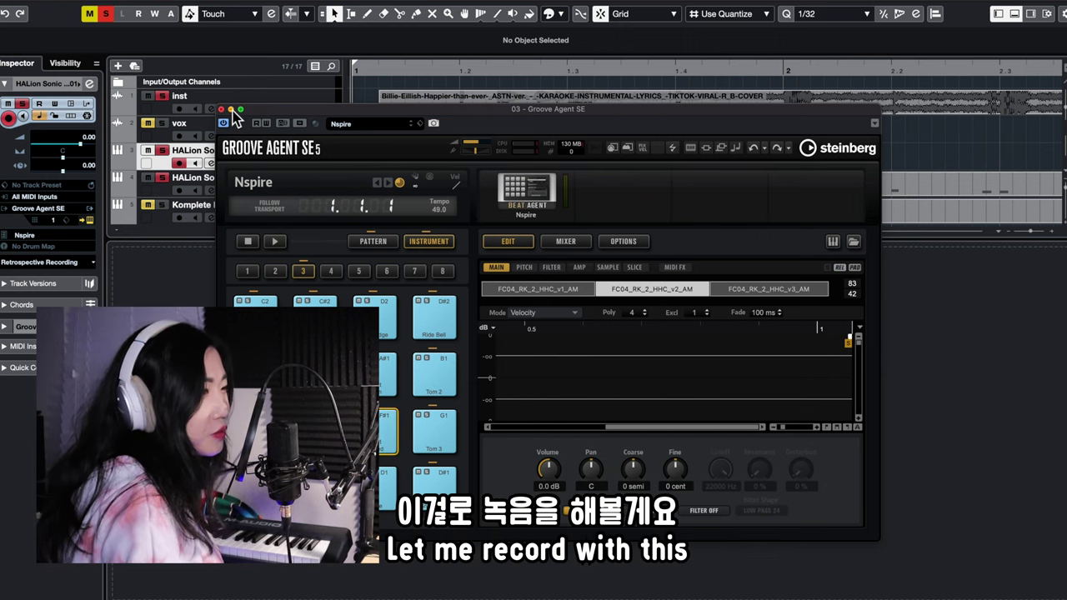
pyautogui.click(230, 110)
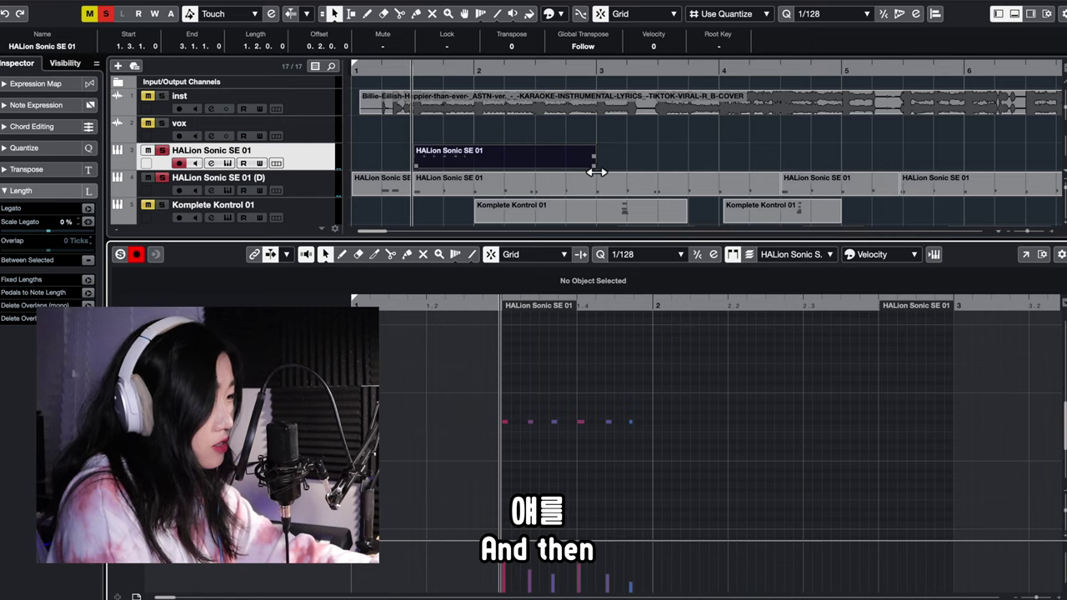
# Shorten the recorded hi-hat part on the HALion Sonic SE 01 track to 0.2.0.0 and duplicate it repeatedly into bar 7
pyautogui.hotkey('ctrl', 'd')
pyautogui.hotkey('ctrl', 'd')
pyautogui.hotkey('ctrl', 'd')
pyautogui.hotkey('ctrl', 'd')
pyautogui.hotkey('ctrl', 'd')
pyautogui.hotkey('ctrl', 'd')
pyautogui.hotkey('ctrl', 'd')
pyautogui.hotkey('ctrl', 'd')
pyautogui.hotkey('ctrl', 'd')
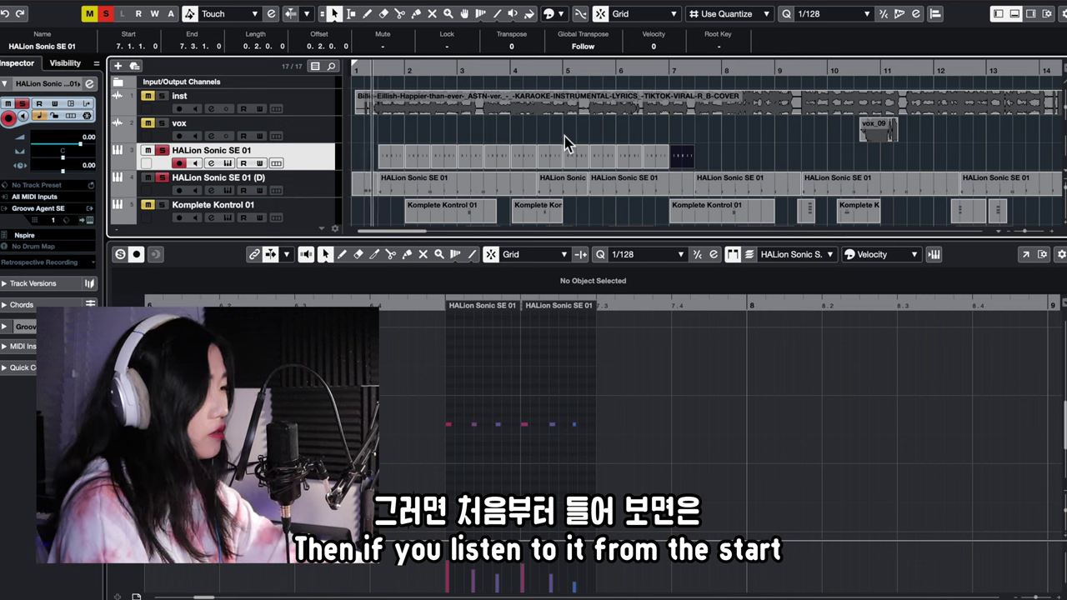
# Play the arrangement from the start and continue copying the hi-hat parts to about bar 17
pyautogui.click(367, 68)
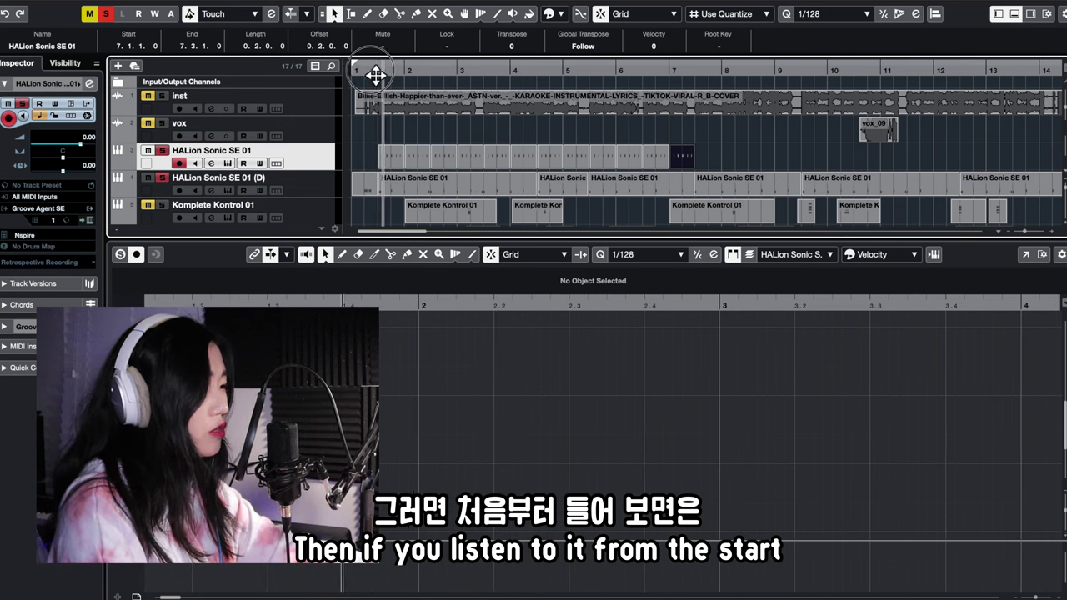
pyautogui.press('space')
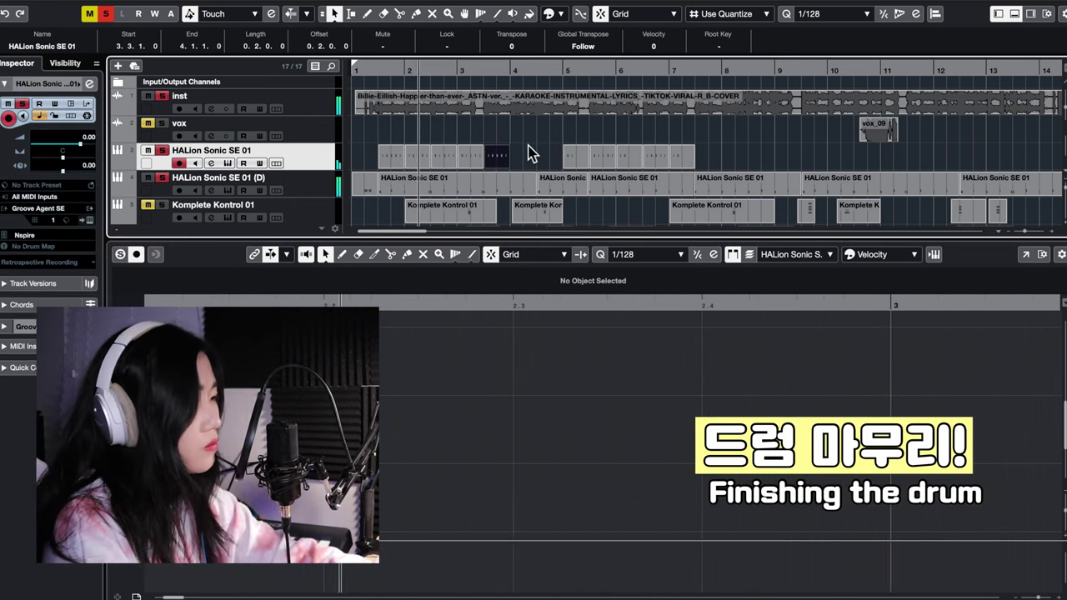
pyautogui.click(506, 166)
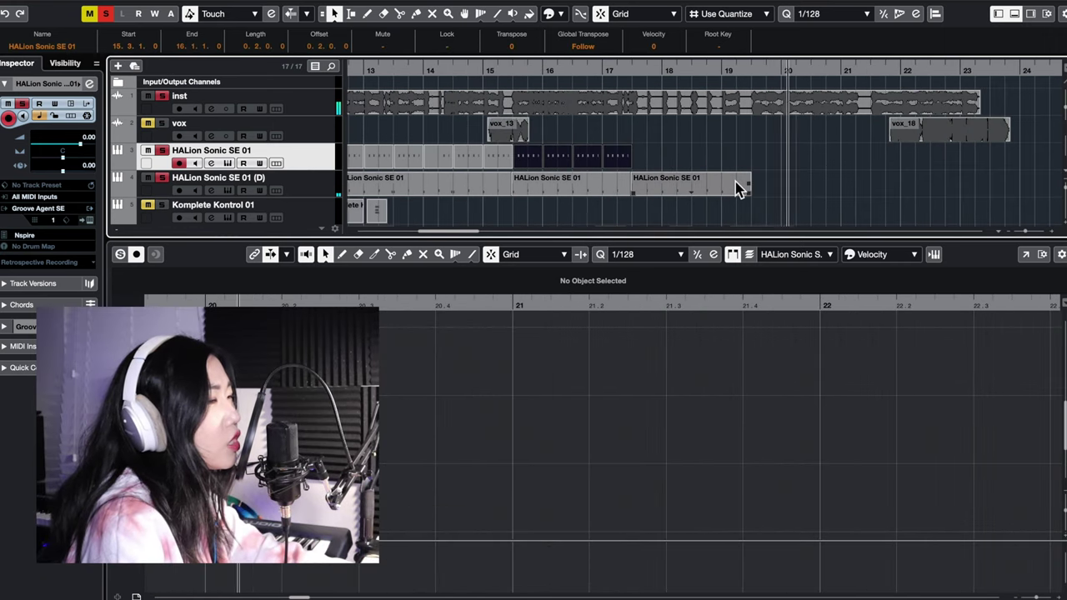
pyautogui.click(713, 164)
pyautogui.press('g')
pyautogui.press('g')
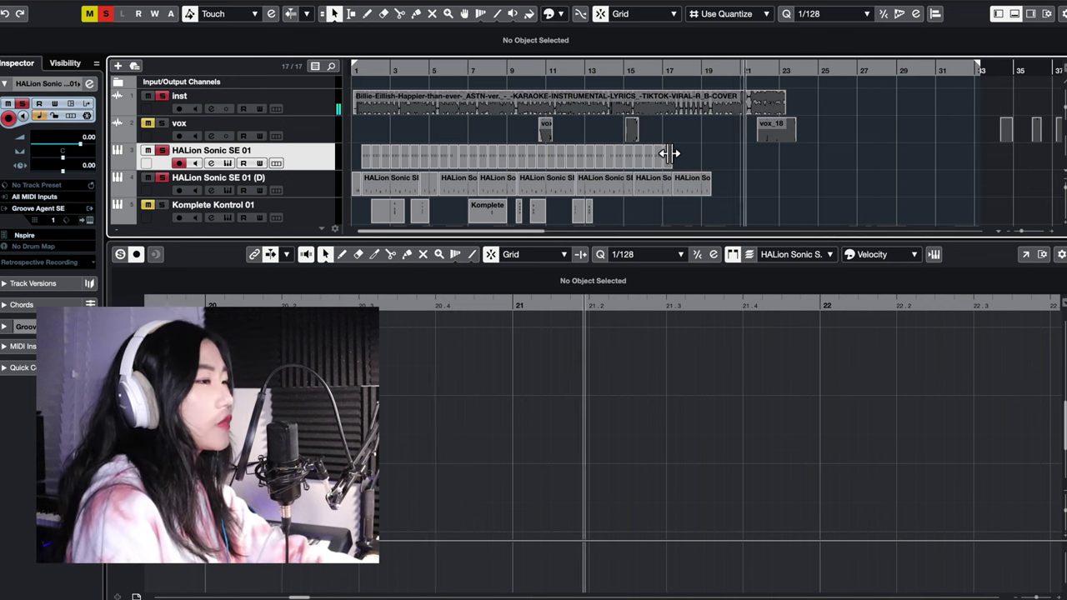
pyautogui.press('space')
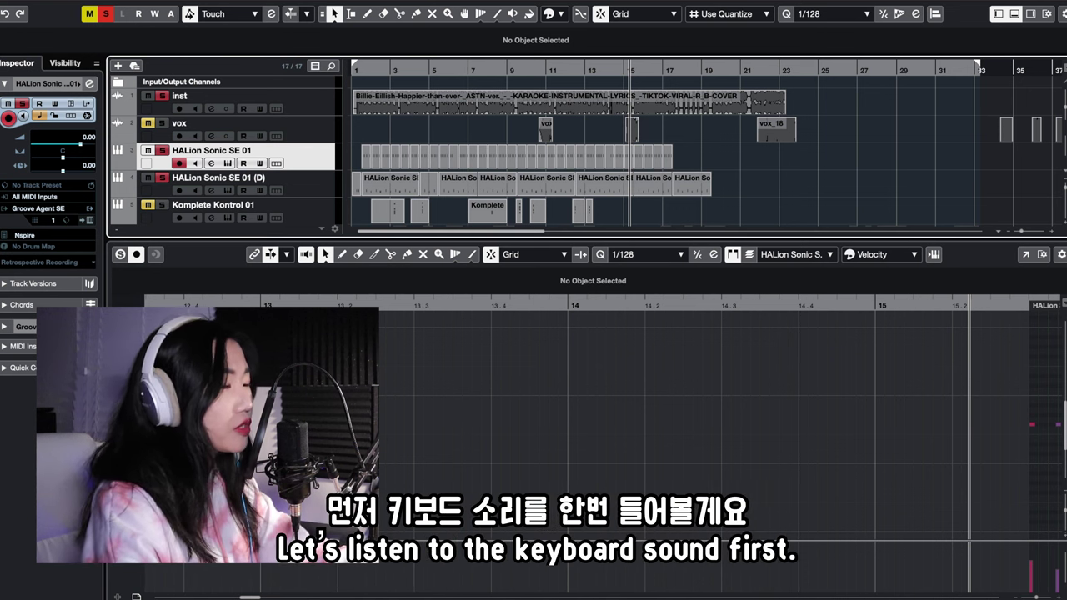
# Listen to the keyboard in the YouTube reference video and add an Analog Lab V instrument track to the Cubase project
pyautogui.click(687, 597)
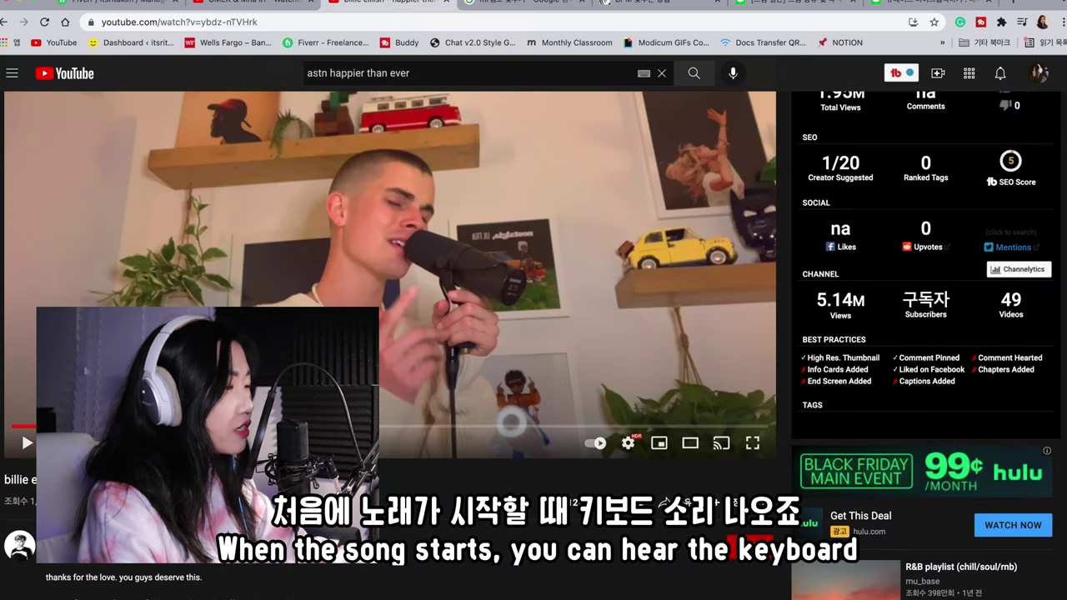
pyautogui.click(510, 424)
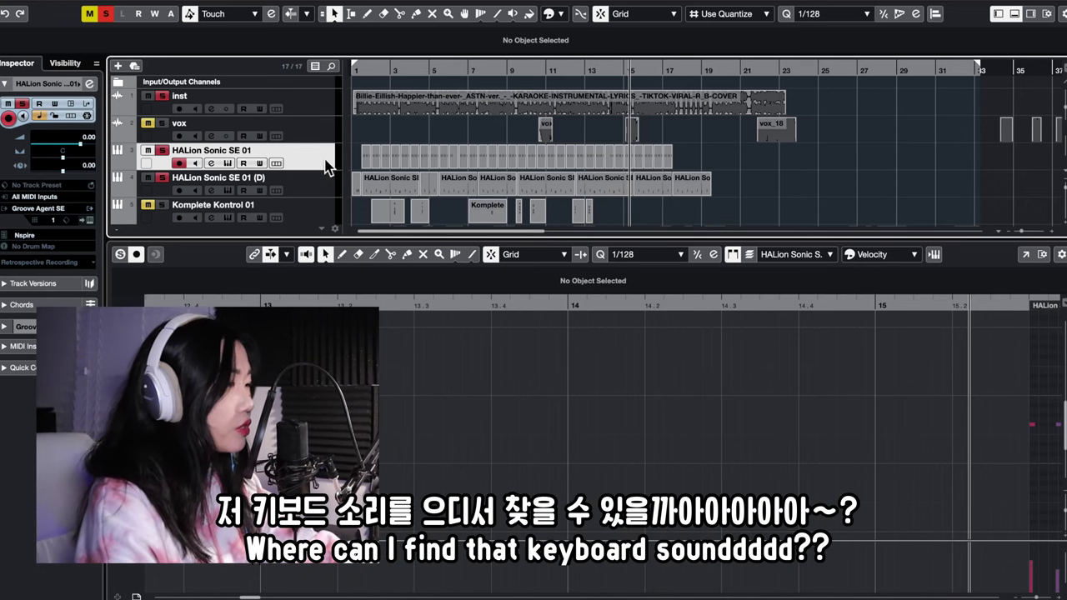
pyautogui.rightClick(325, 167)
pyautogui.moveTo(399, 176)
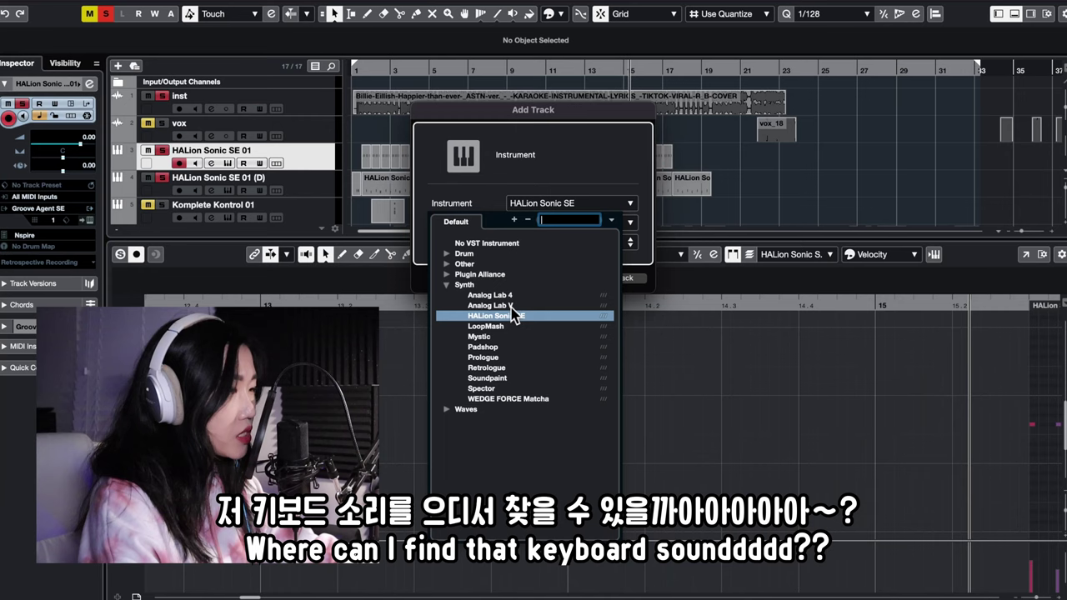
pyautogui.click(511, 307)
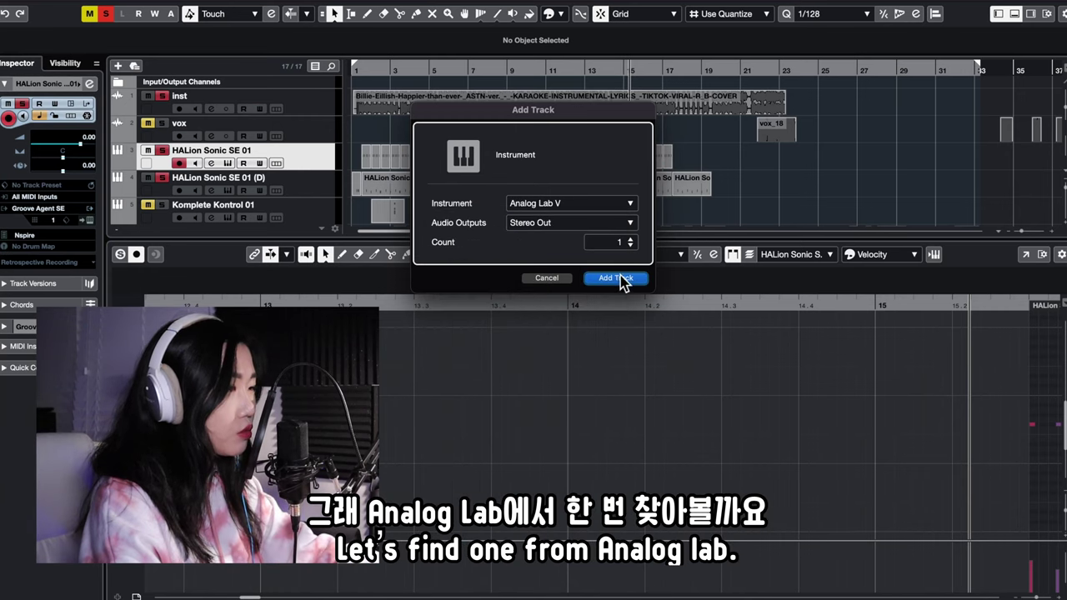
pyautogui.press('Return')
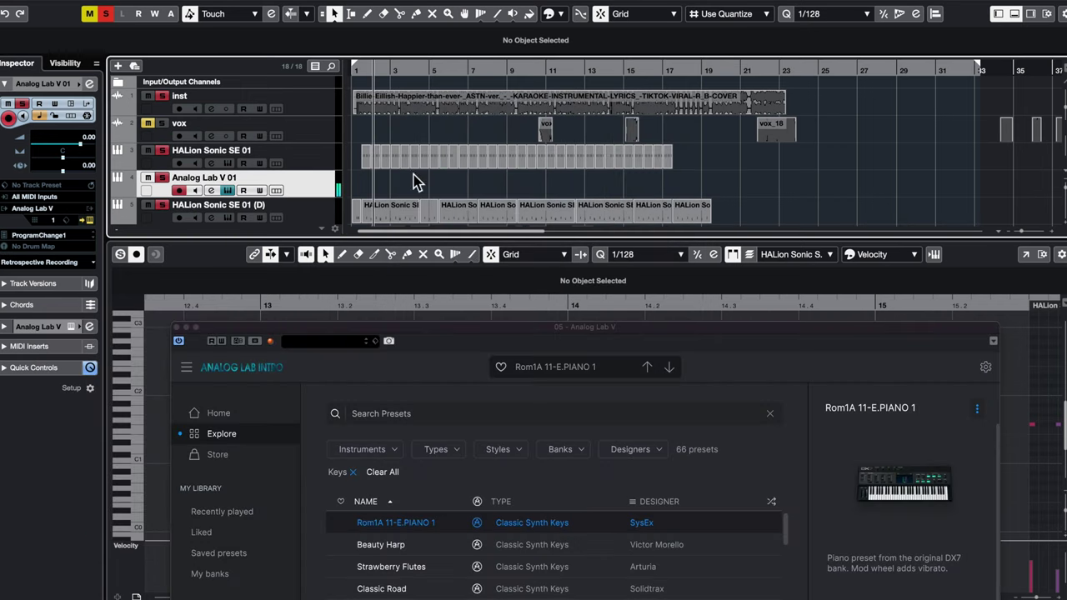
# Browse and audition the Keys presets in Analog Lab and load Rom1A 11-E.PIANO 1
pyautogui.click(380, 472)
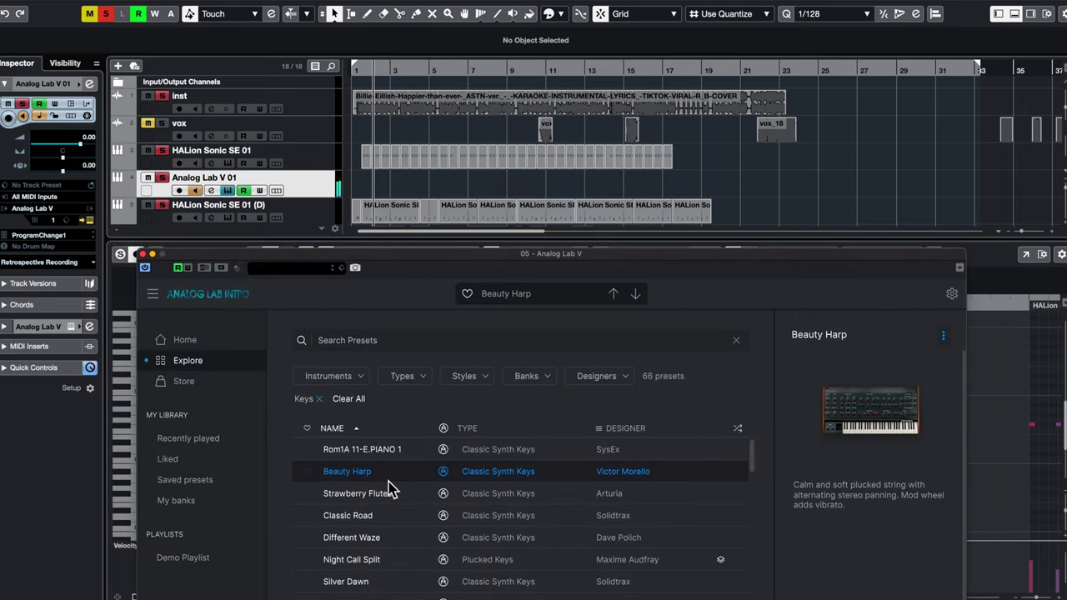
pyautogui.scroll(-3, 467, 508)
pyautogui.click(572, 511)
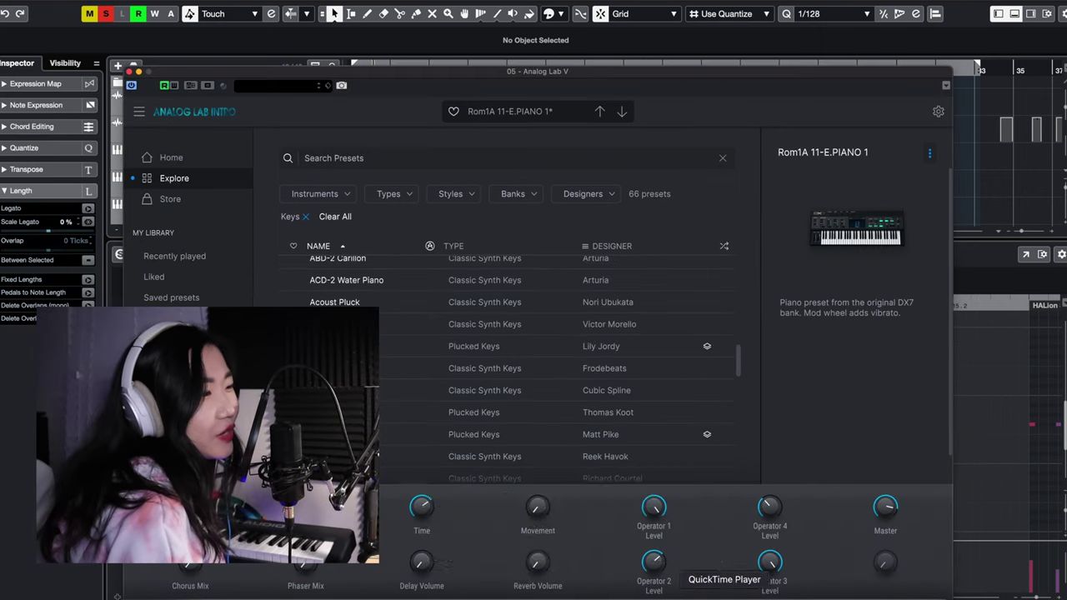
pyautogui.scroll(8, 477, 453)
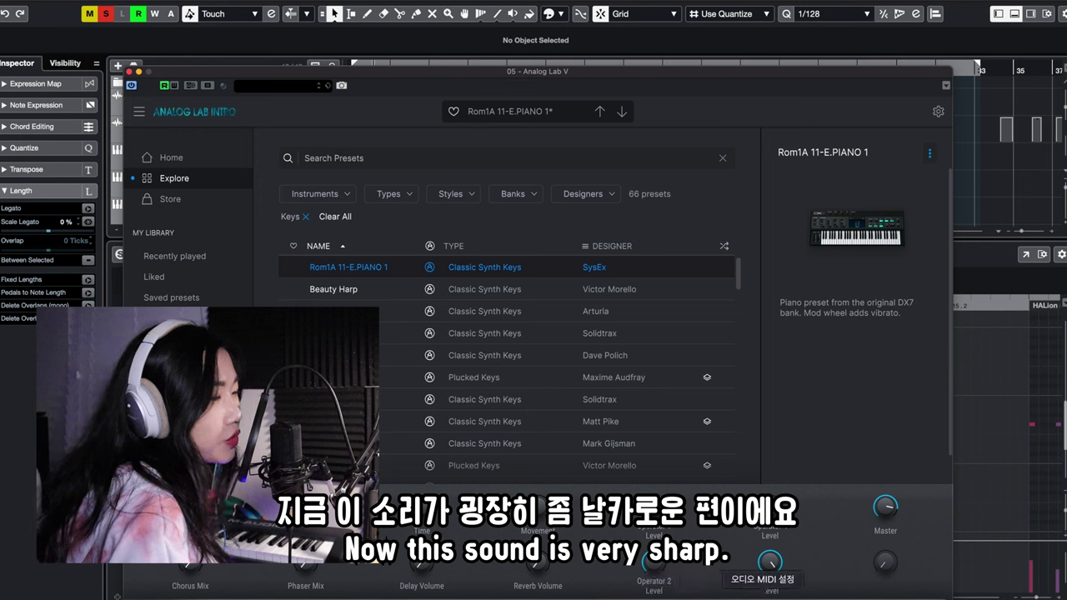
# Replay the keyboard sound in the YouTube reference video and adjust the Operator 4 Level of the Analog Lab preset in Cubase
pyautogui.click(686, 596)
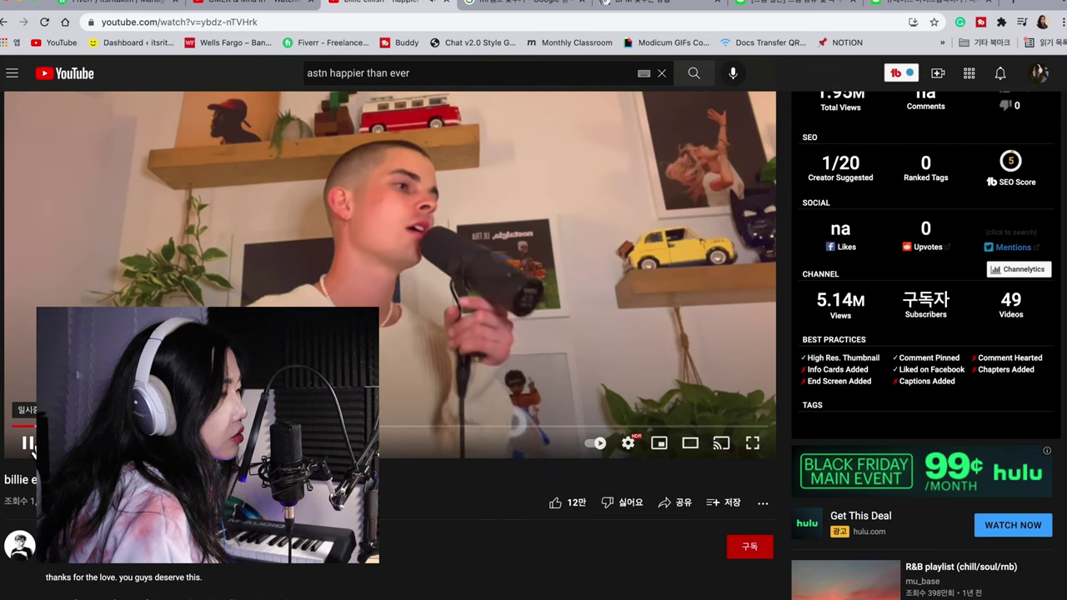
pyautogui.click(29, 447)
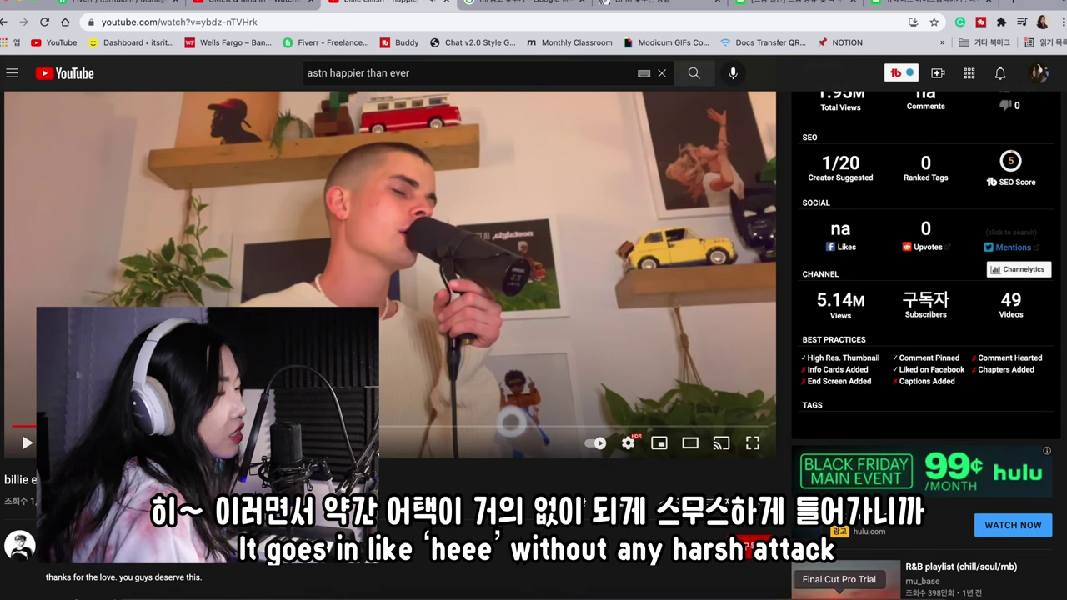
pyautogui.click(802, 596)
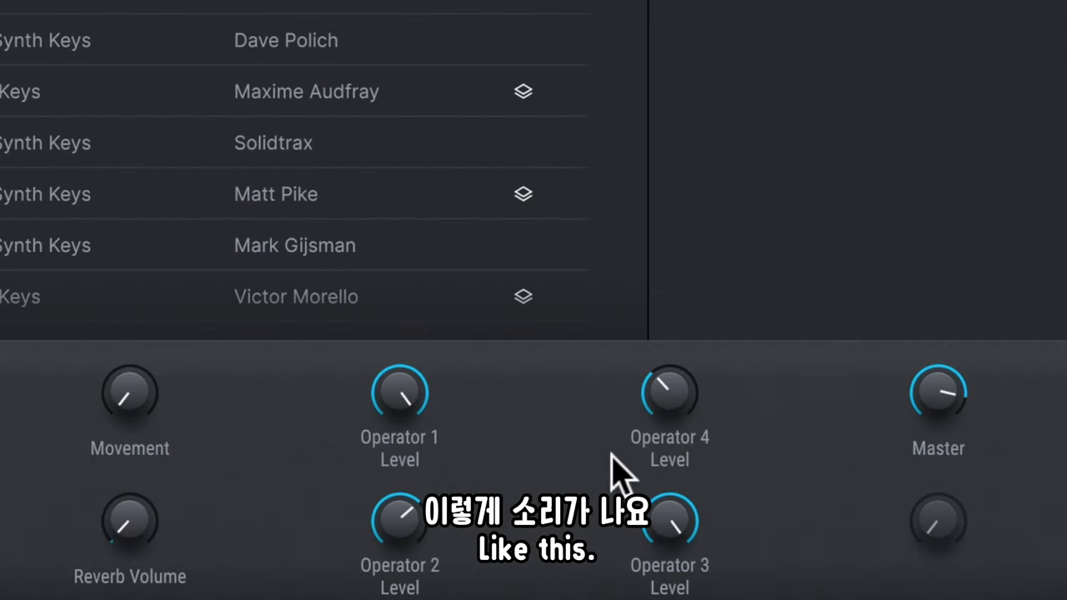
pyautogui.moveTo(770, 506)
pyautogui.mouseDown()
pyautogui.moveTo(808, 424)
pyautogui.moveTo(776, 515)
pyautogui.mouseUp()
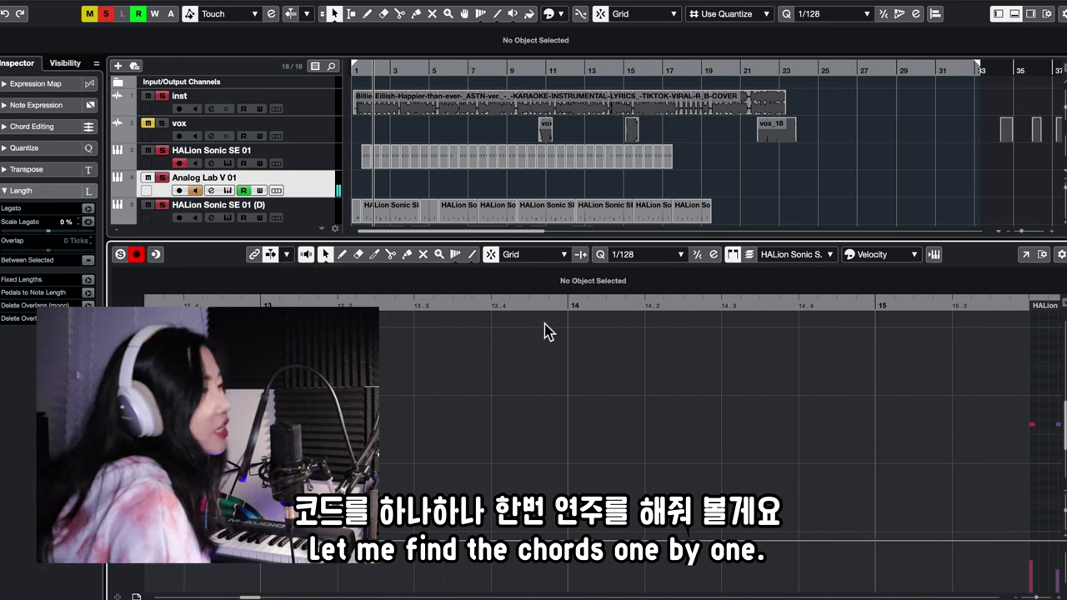
# Record the keyboard chords on the Analog Lab V 01 track from the song start to about bar 3
pyautogui.click(356, 69)
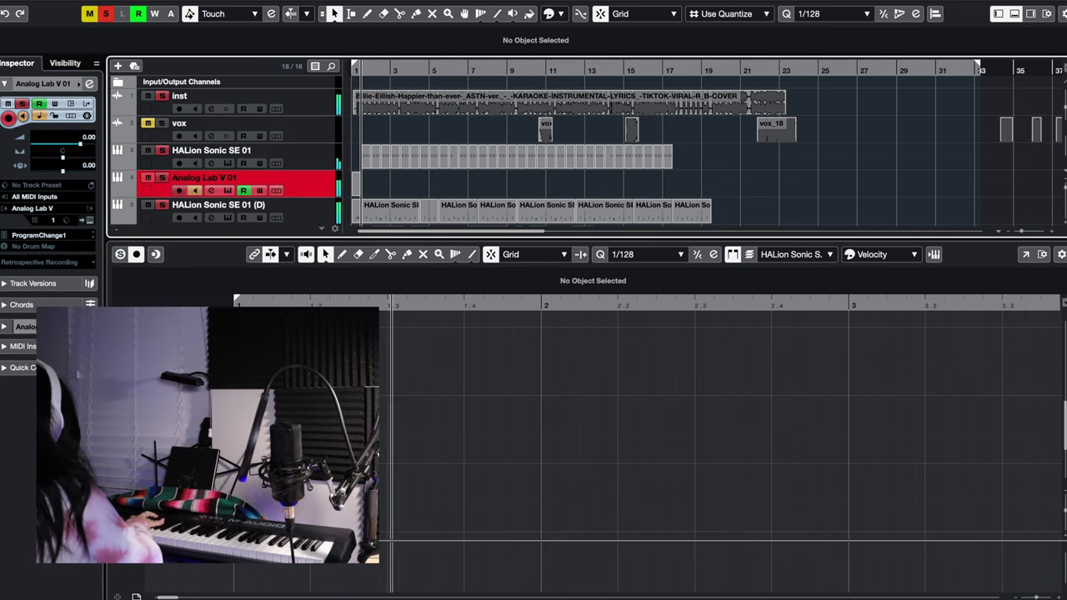
pyautogui.press('space')
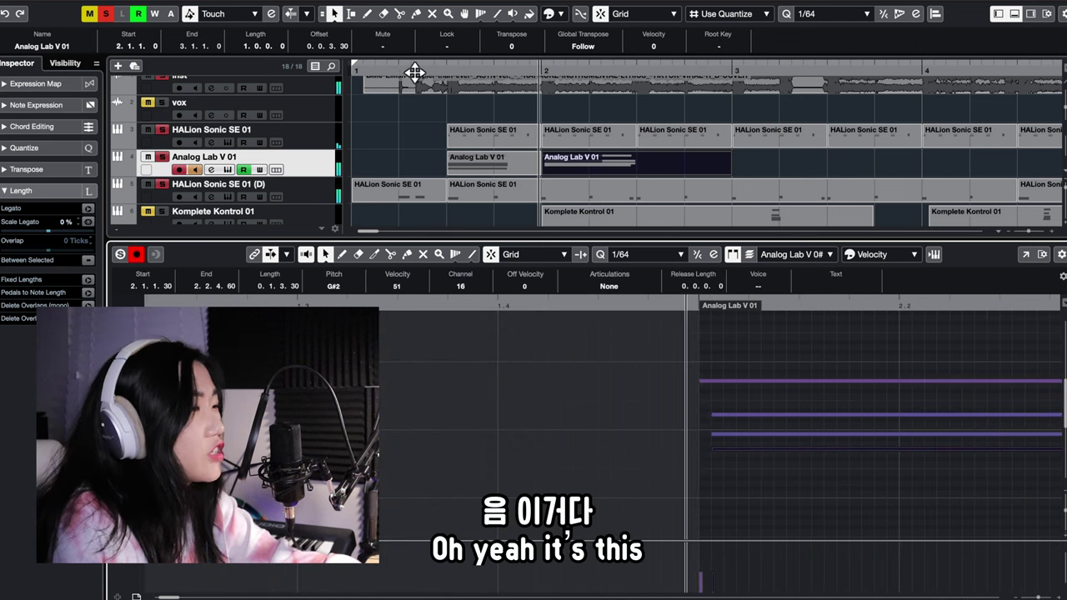
pyautogui.click(817, 179)
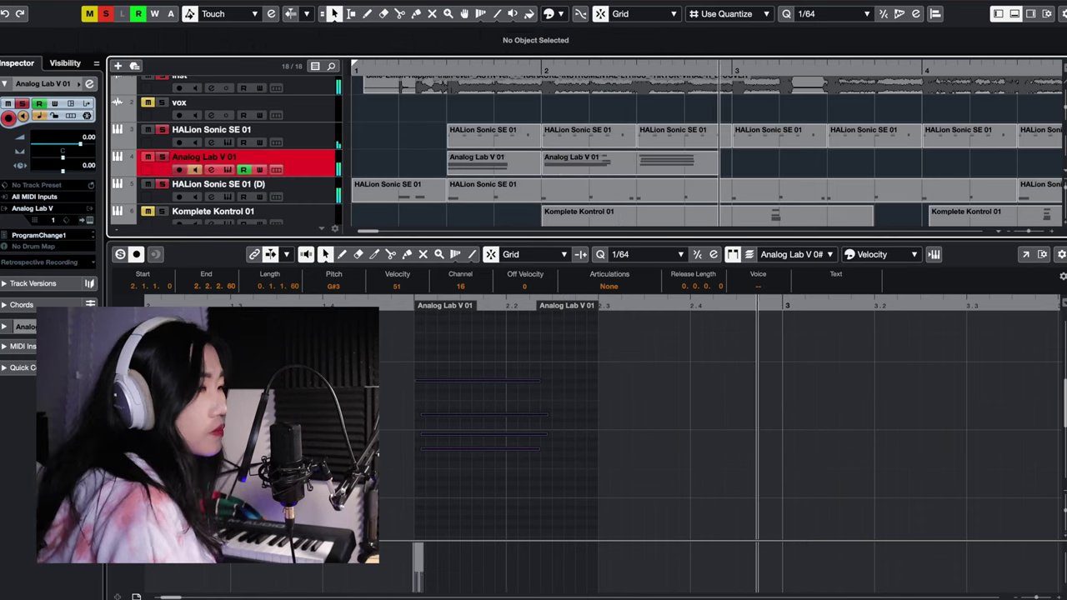
pyautogui.press('space')
# Open the recorded Analog Lab V 01 chord part for note editing and adjust its notes
pyautogui.click(567, 562)
pyautogui.scroll(2, 437, 83)
pyautogui.click(492, 178)
pyautogui.moveTo(422, 443); pyautogui.dragTo(434, 443)
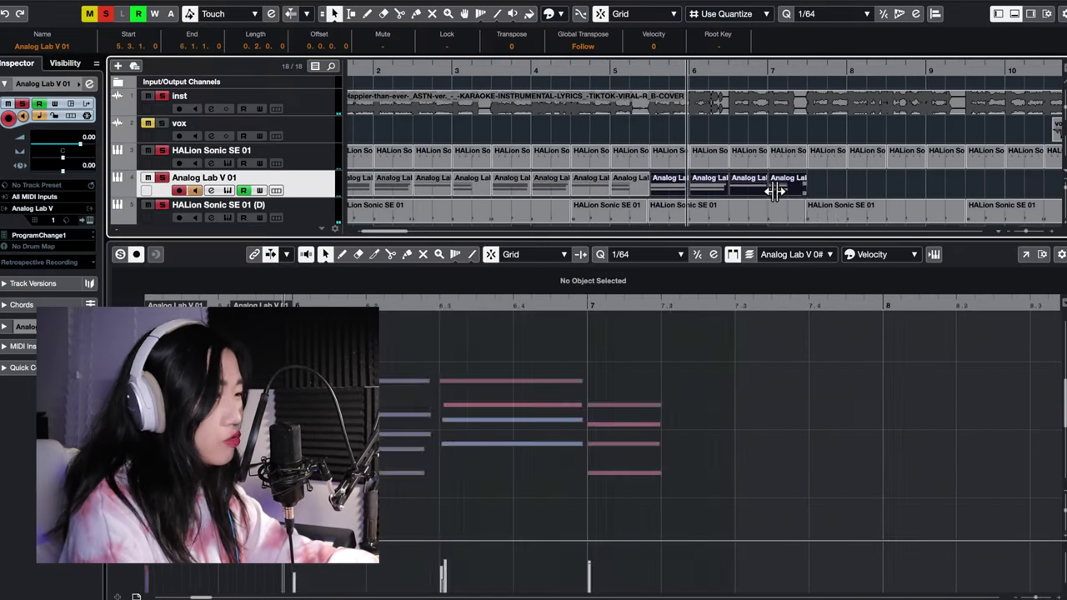
# Add an A3 note about 0.0.3.90 long to the chord at bar 7 and copy chord parts up to bar 23
pyautogui.click(429, 470)
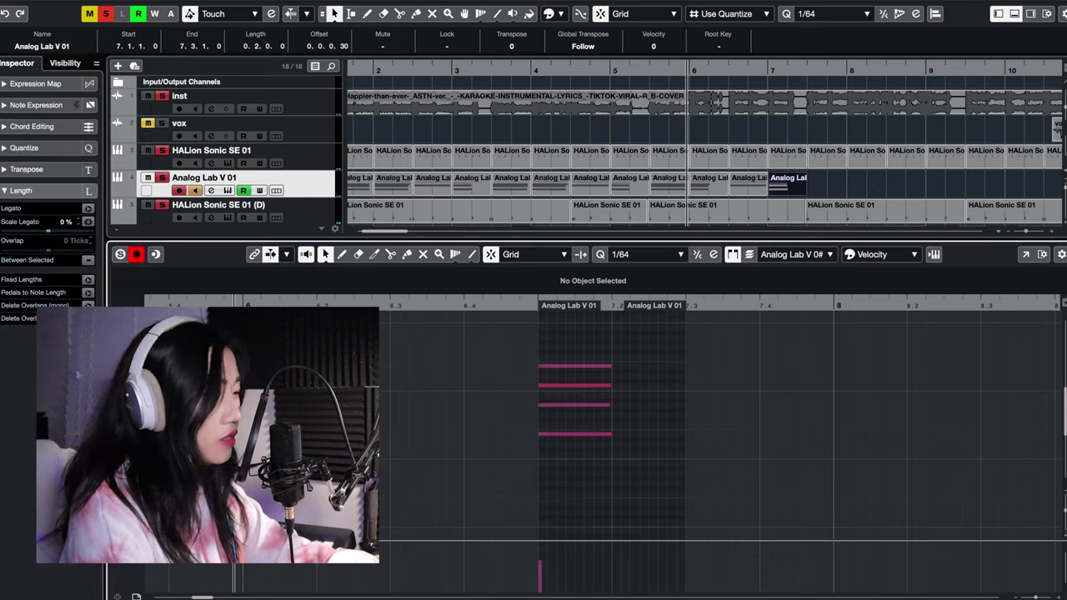
pyautogui.moveTo(539, 337); pyautogui.dragTo(605, 345)
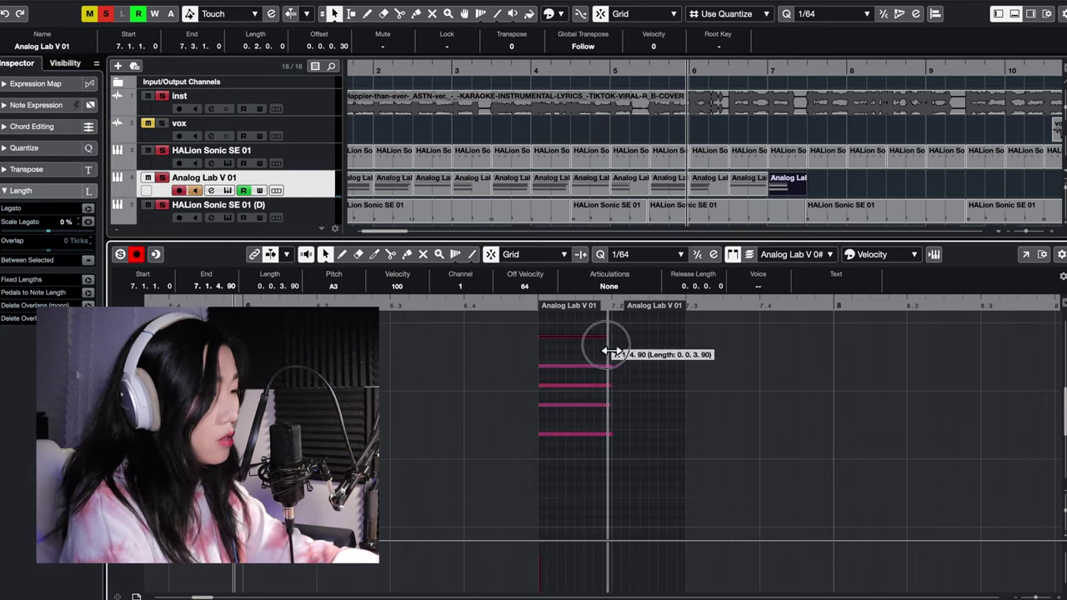
pyautogui.click(858, 174)
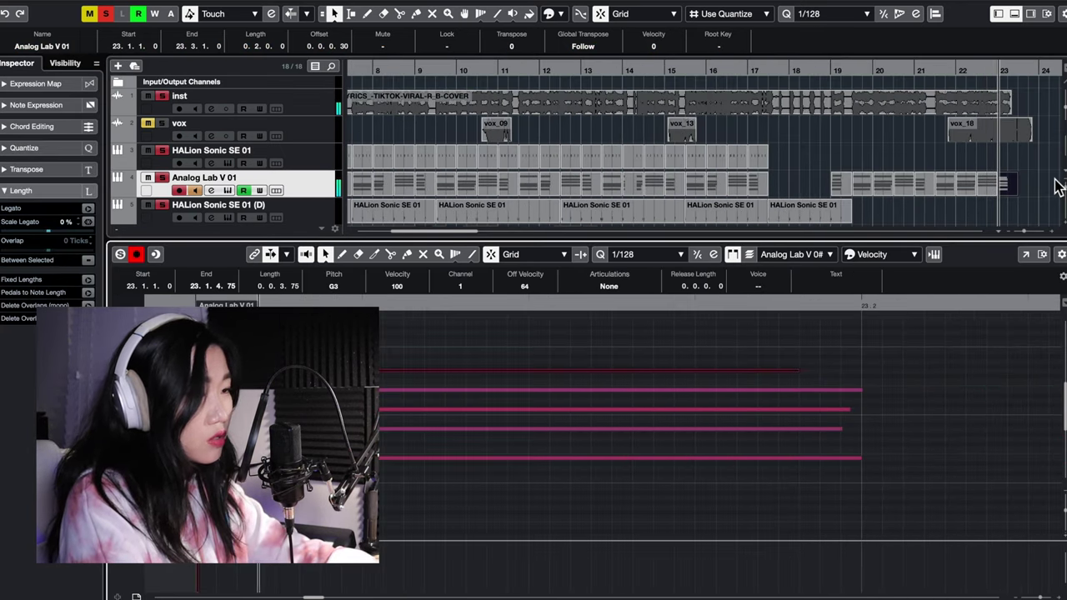
pyautogui.scroll(-3, 946, 362)
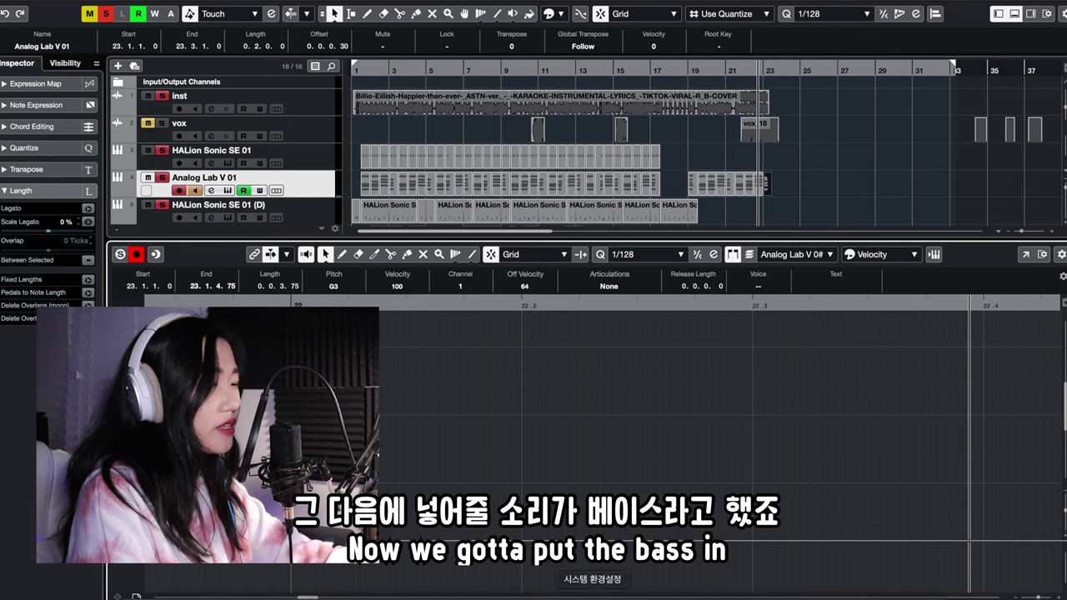
# Listen to the bass in the YouTube reference video and add a Bass Fingers Stereo instrument track to the Cubase project
pyautogui.click(687, 596)
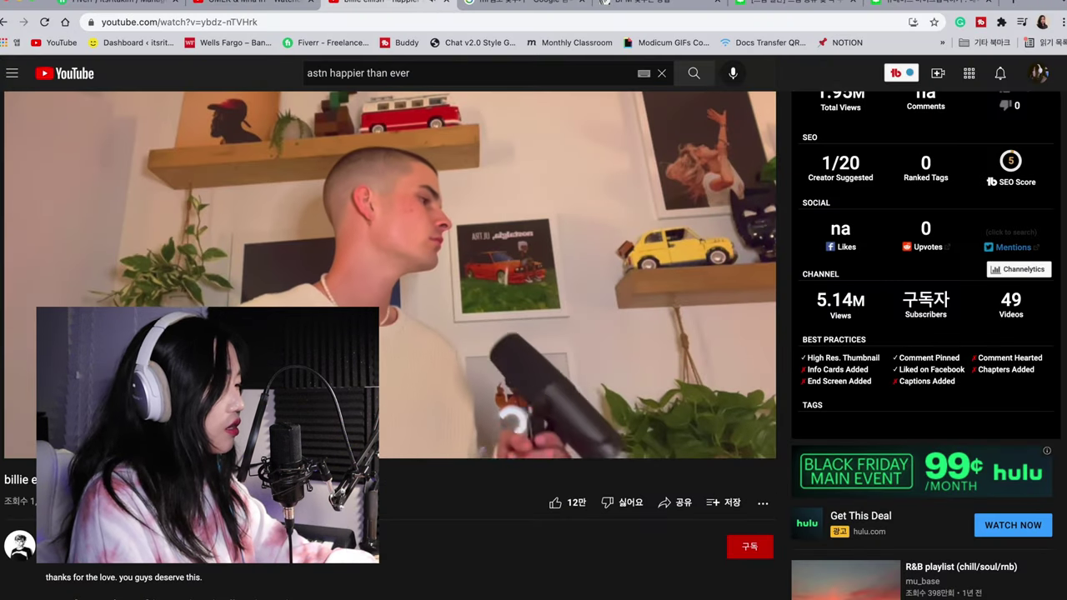
pyautogui.press('space')
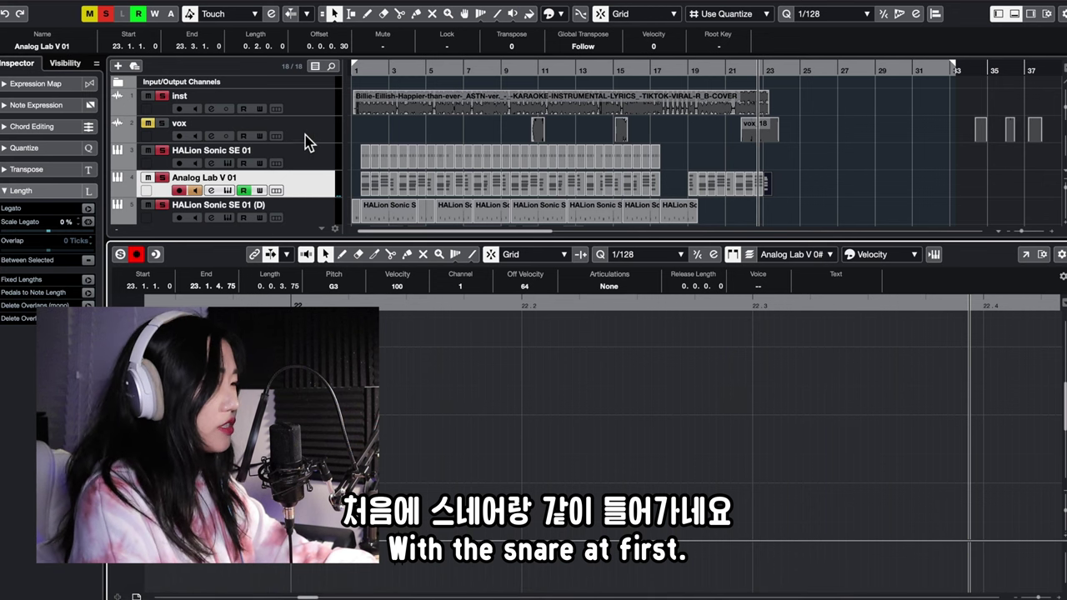
pyautogui.rightClick(330, 170)
pyautogui.click(852, 154)
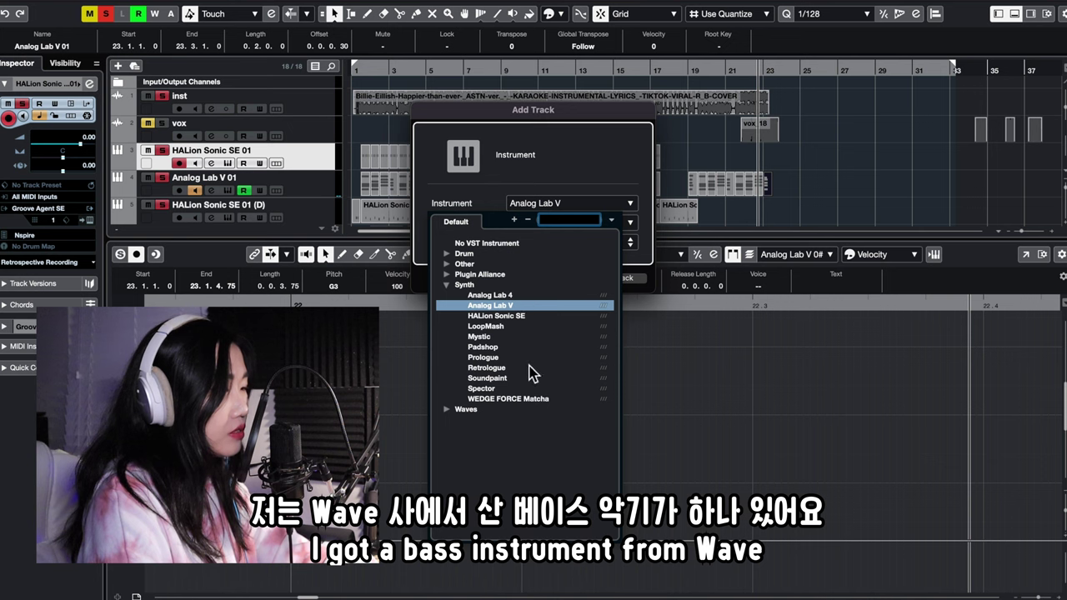
pyautogui.write('bass')
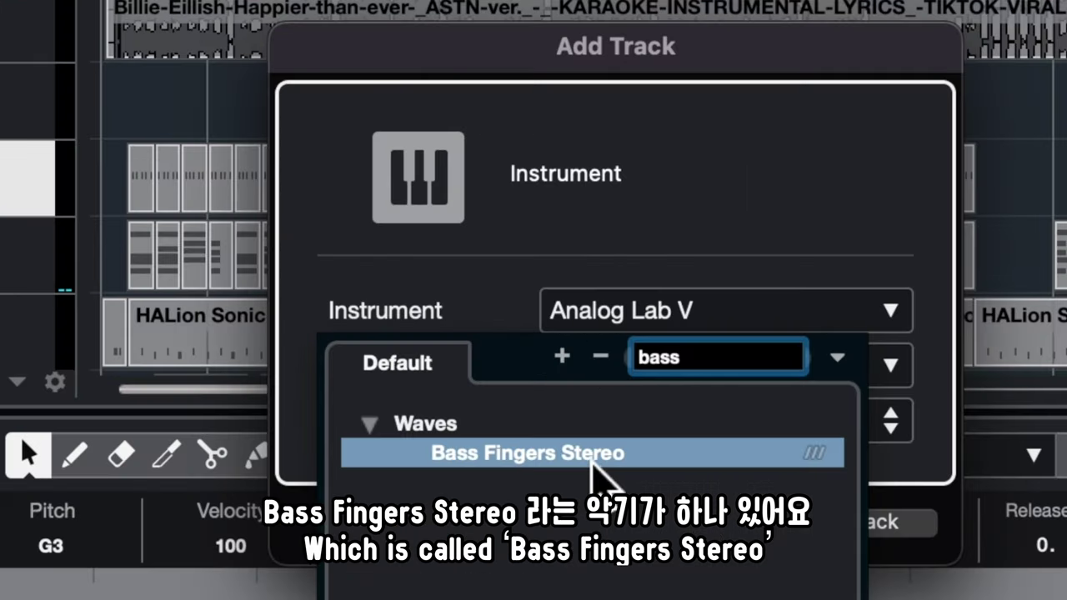
pyautogui.click(593, 454)
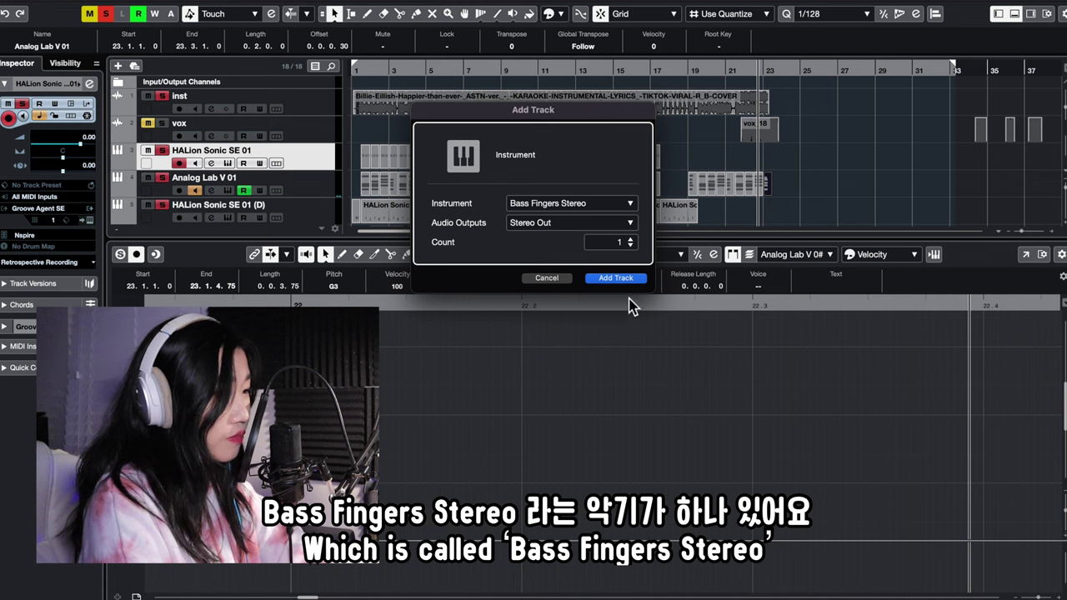
pyautogui.click(851, 522)
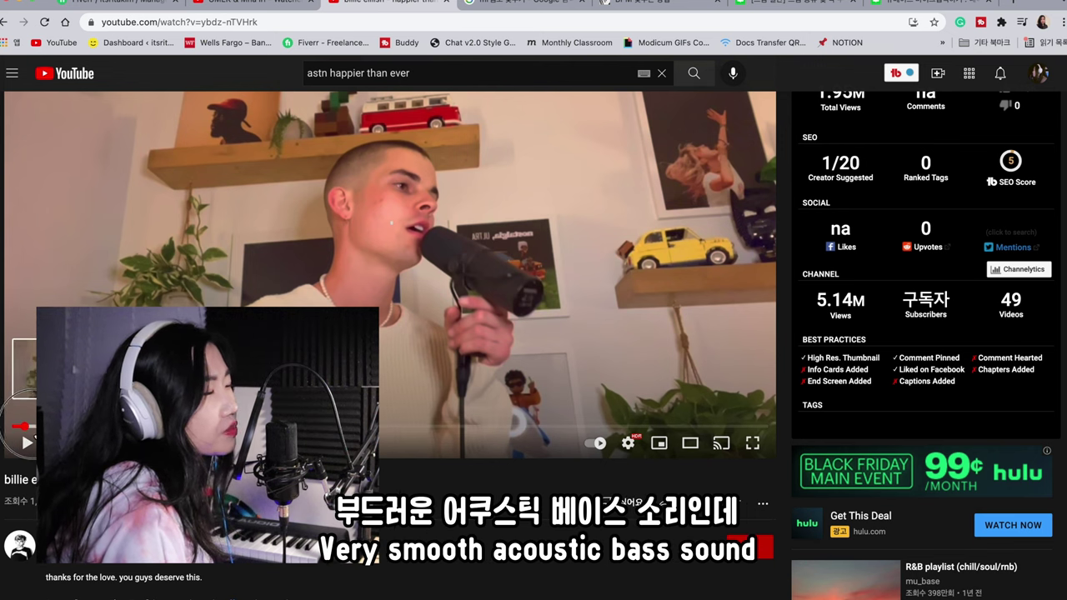
# Replay the bass passage of the YouTube reference video and switch back to Cubase
pyautogui.click(26, 429)
pyautogui.click(27, 443)
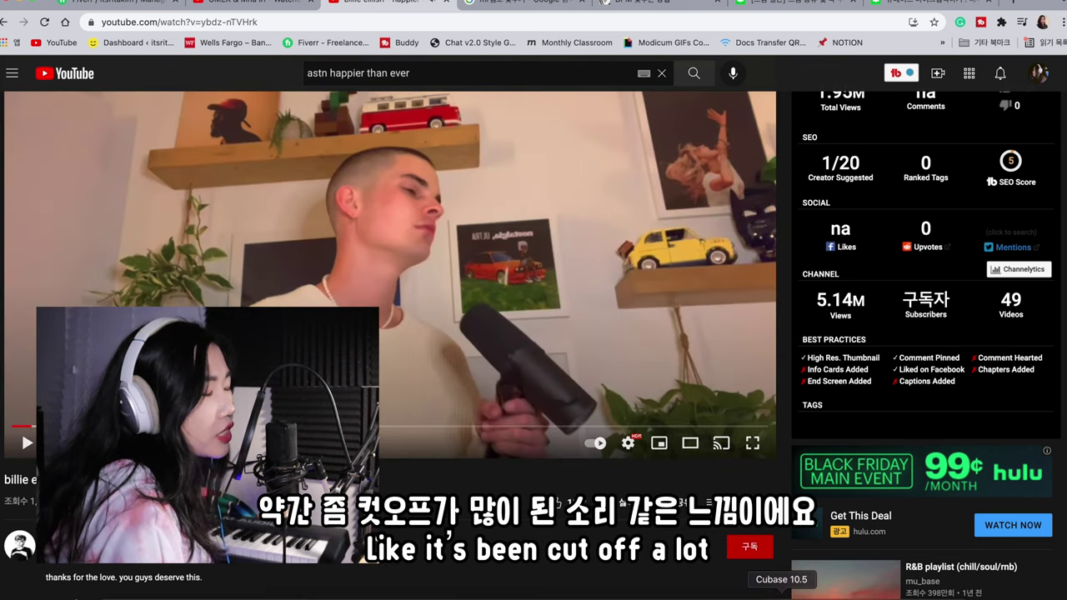
pyautogui.click(781, 596)
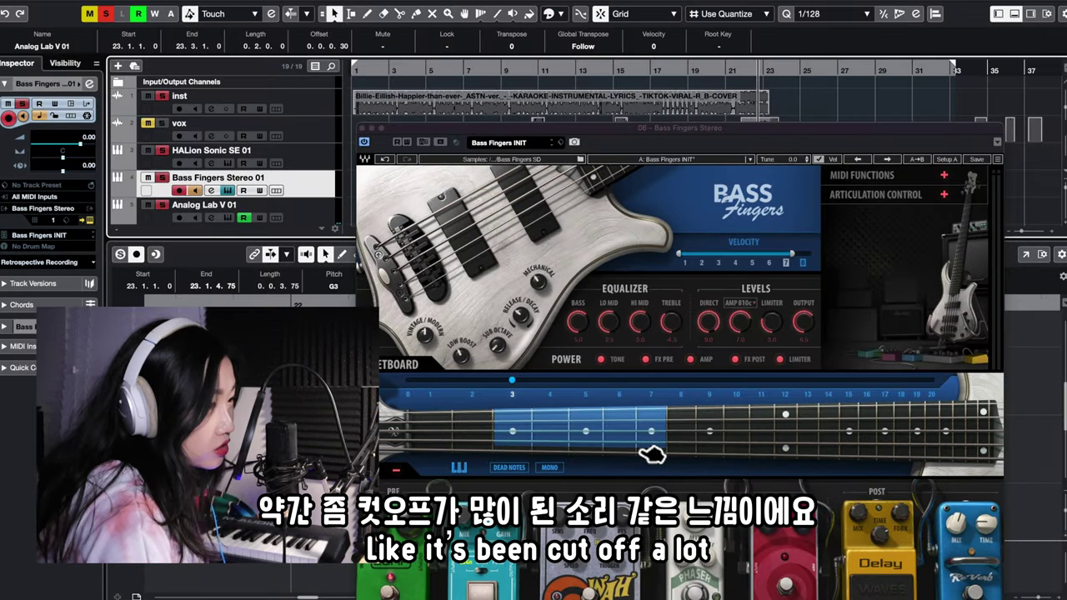
# Load the Jazzy 1 preset in Bass Fingers and record the bass line on the Bass Fingers Stereo 01 track
pyautogui.click(505, 144)
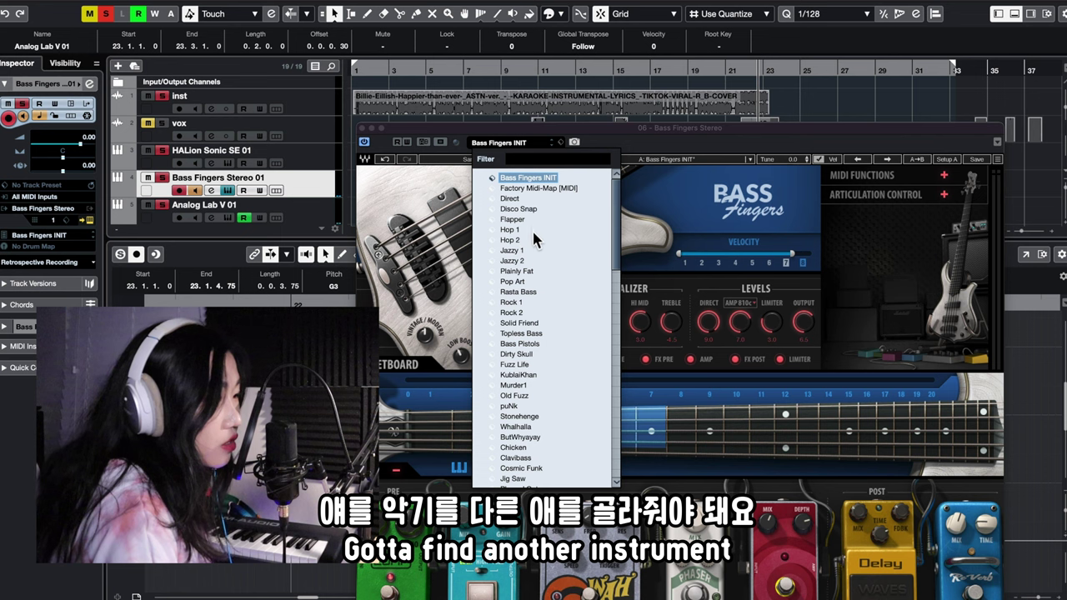
pyautogui.click(516, 250)
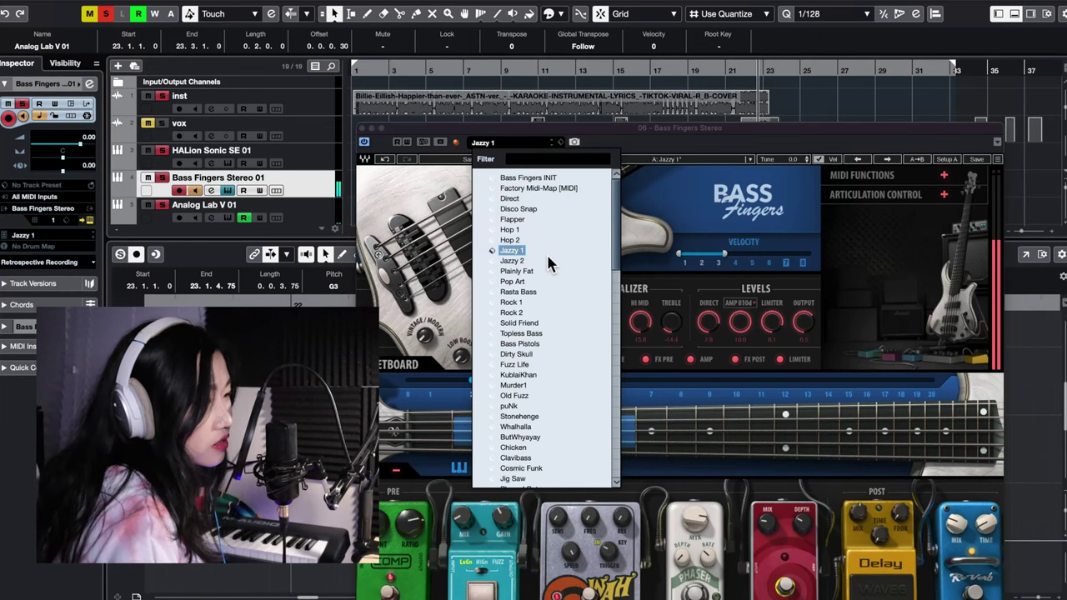
pyautogui.click(621, 467)
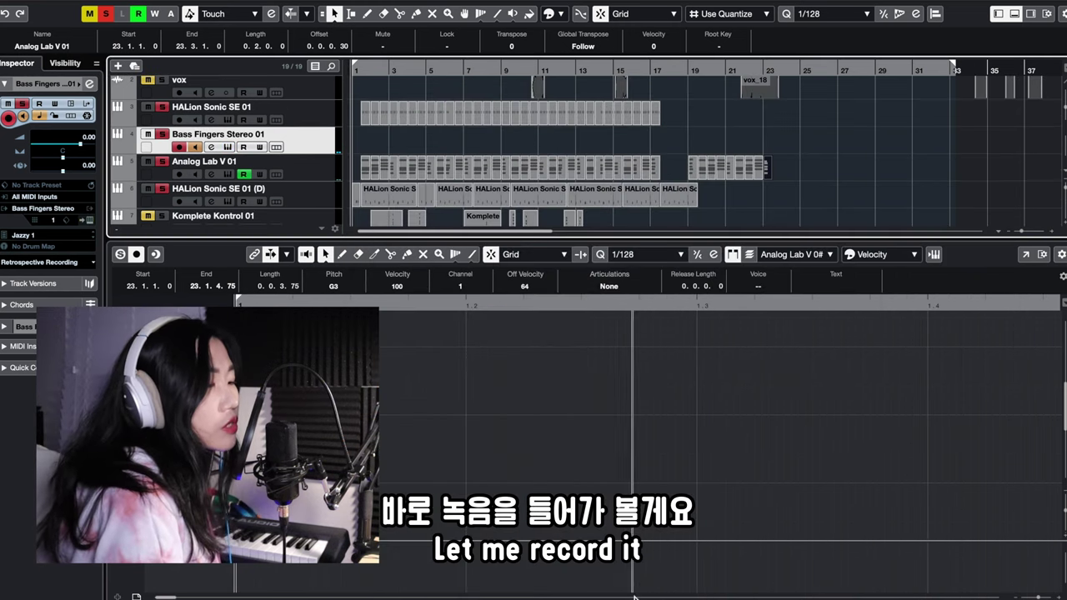
pyautogui.press('KP_Multiply')
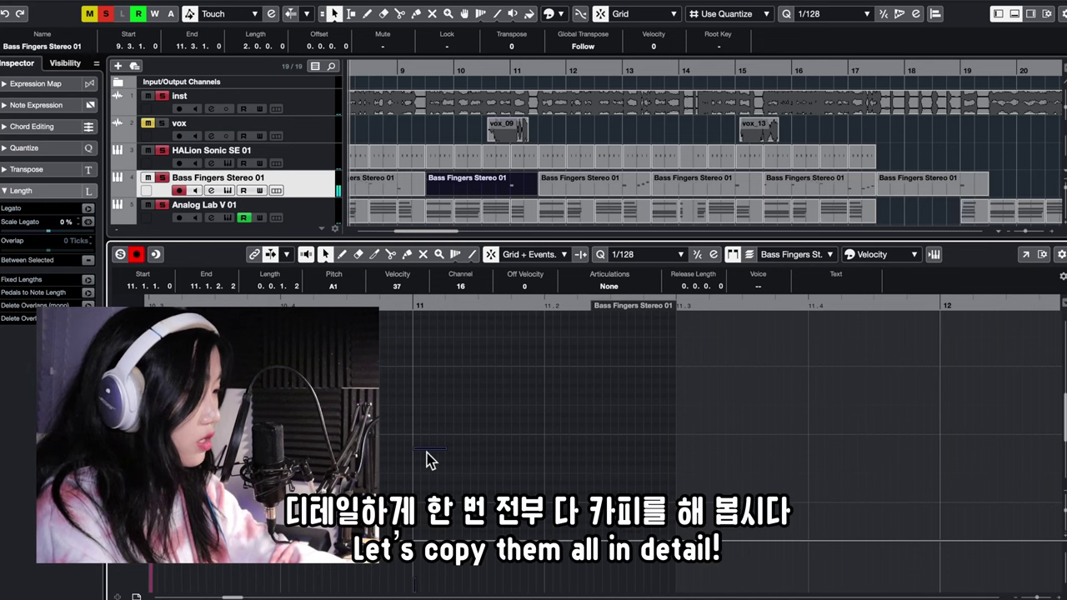
# Copy the A1 bass note at bar 11 to about 11.2.1.15 in the Bass Fingers Stereo 01 part
pyautogui.moveTo(426, 452); pyautogui.dragTo(557, 450)
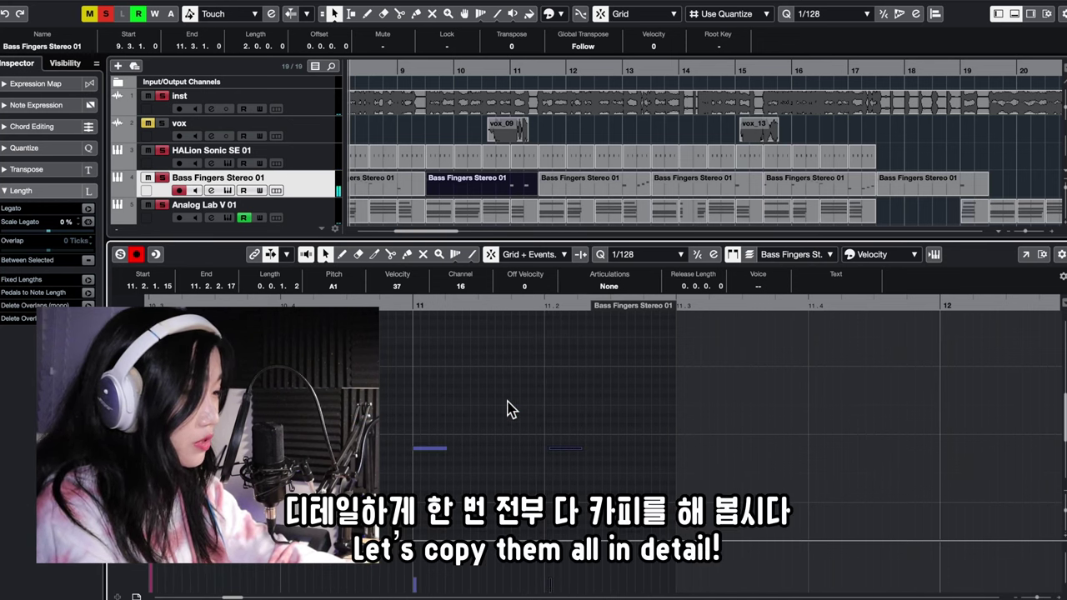
pyautogui.press('h')
pyautogui.press('g')
pyautogui.press('g')
pyautogui.press('g')
pyautogui.press('Left')
pyautogui.press('Right')
pyautogui.press('Right')
# Go through the notes of the Bass Fingers Stereo 01 parts between bars 11 and 17
pyautogui.click(517, 308)
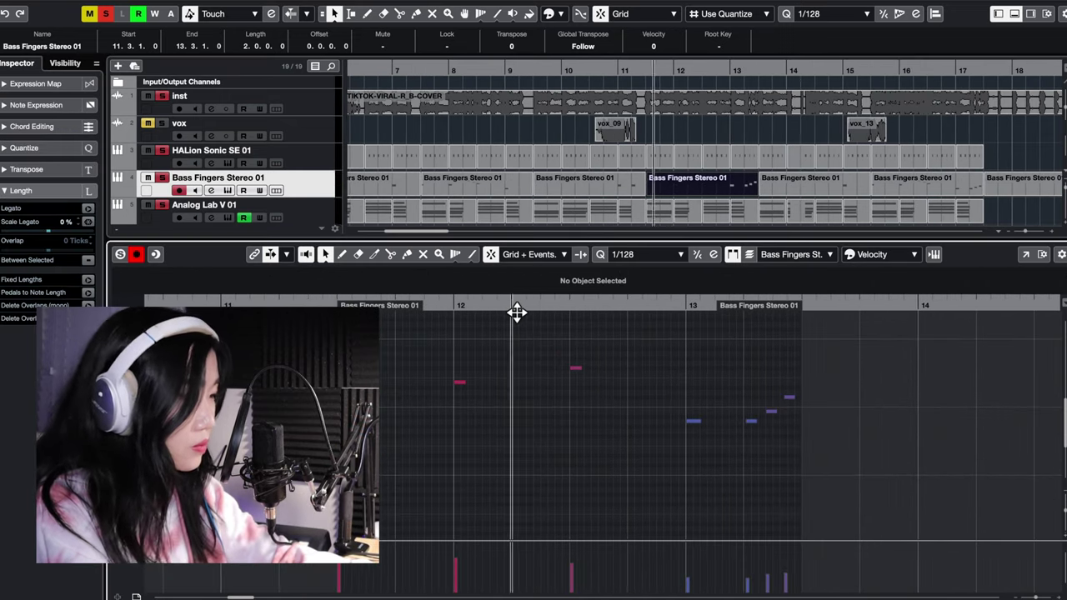
pyautogui.press('g')
pyautogui.moveTo(521, 350); pyautogui.dragTo(576, 417)
pyautogui.click(783, 183)
pyautogui.press('h')
pyautogui.press('h')
pyautogui.press('h')
pyautogui.click(452, 410)
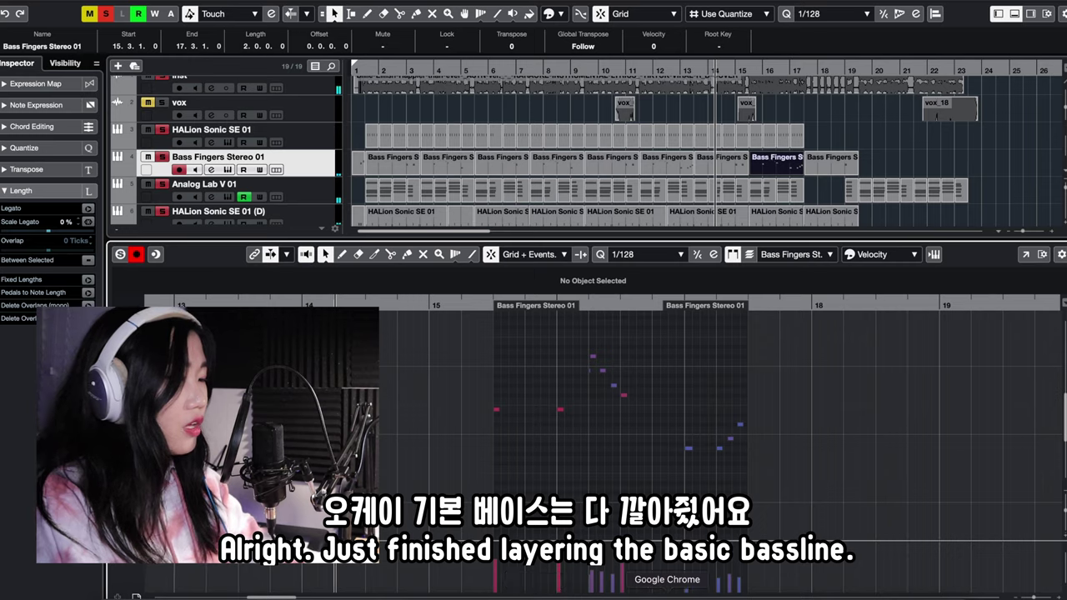
# Duplicate the Bass Fingers Stereo 01 track together with its MIDI parts as a base for a guitar layer
pyautogui.click(667, 594)
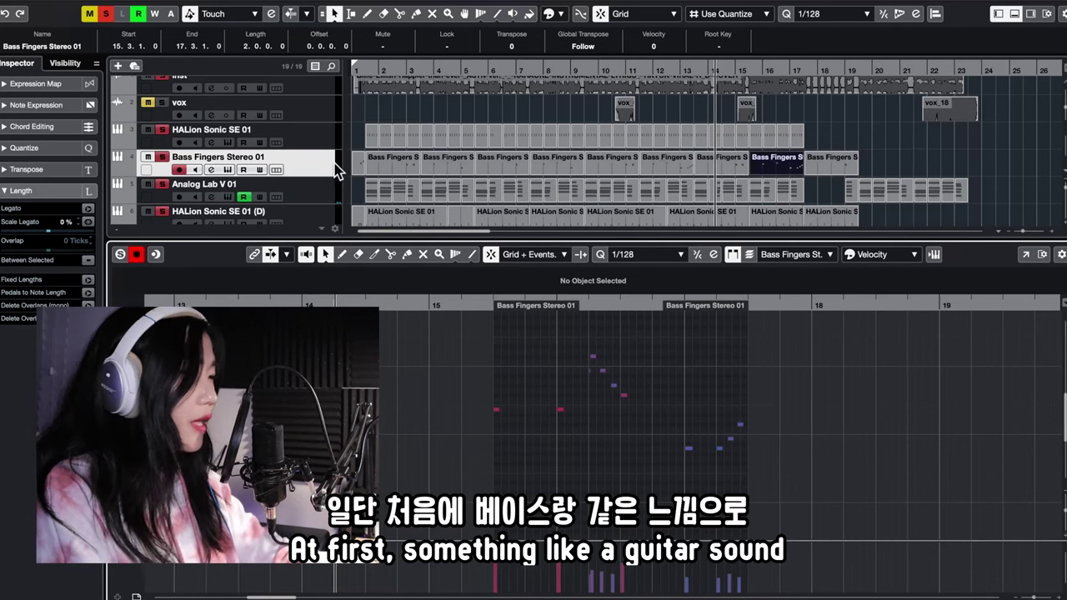
pyautogui.rightClick(302, 169)
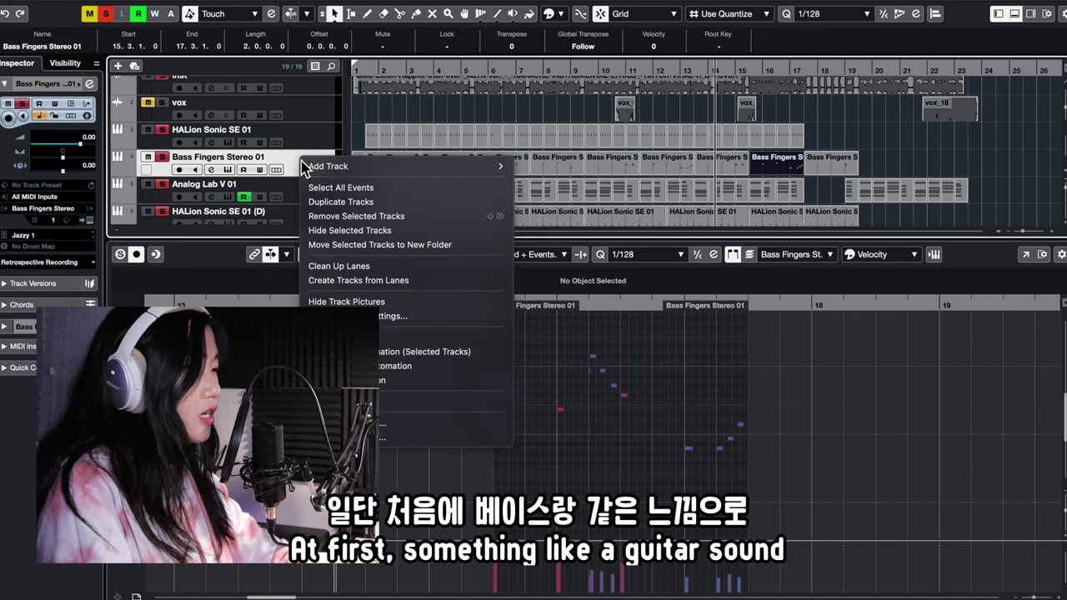
pyautogui.click(342, 203)
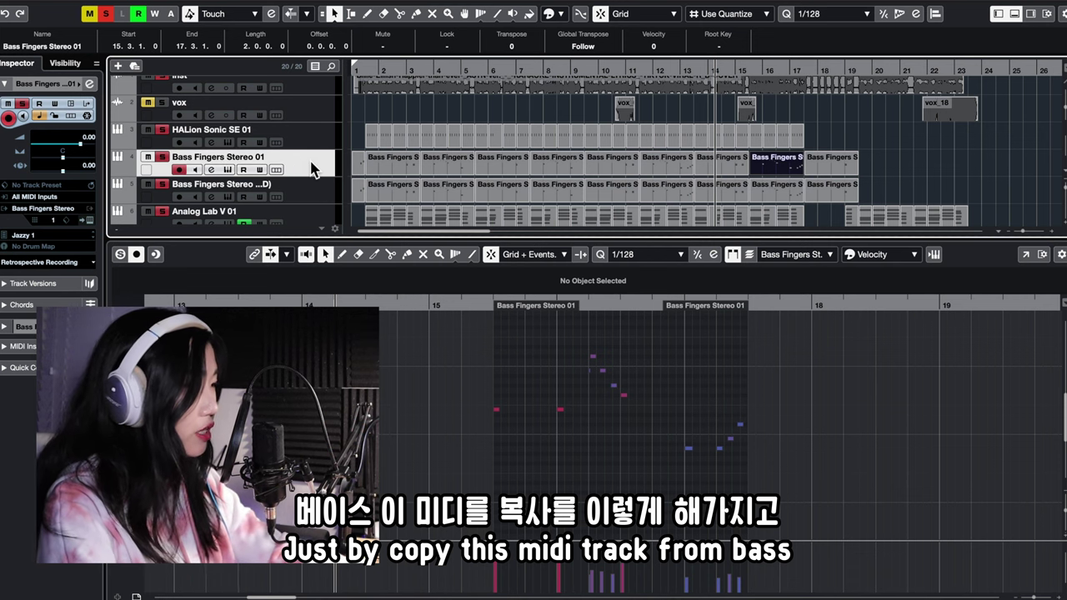
# Replace the instrument of the original Bass Fingers Stereo 01 track with Kontakt and load Electric Sunburst Deluxe (Melody)
pyautogui.click(227, 169)
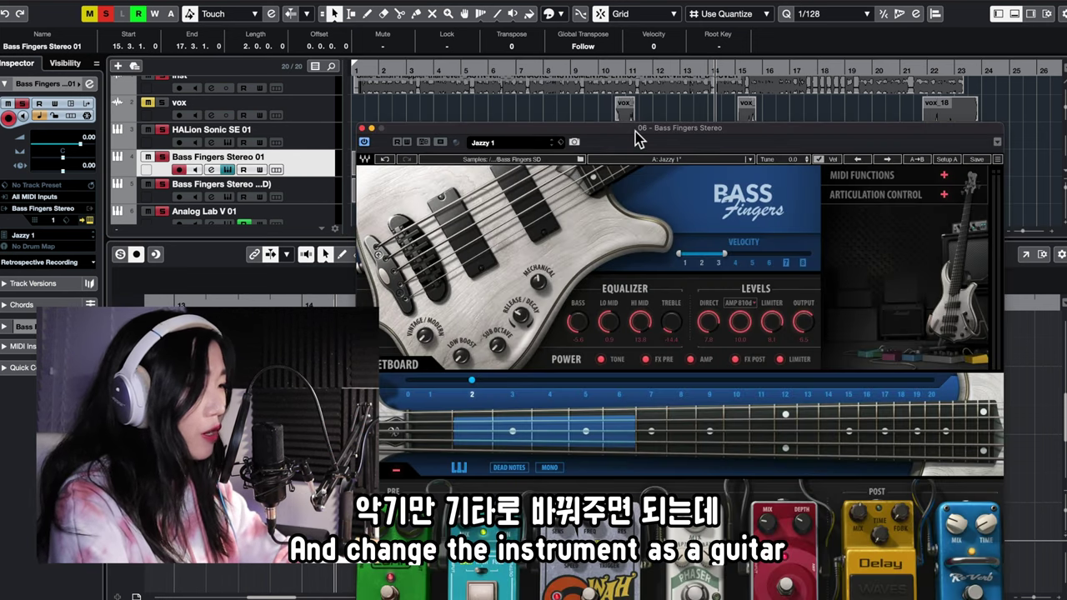
pyautogui.moveTo(636, 132); pyautogui.dragTo(517, 135)
pyautogui.click(242, 129)
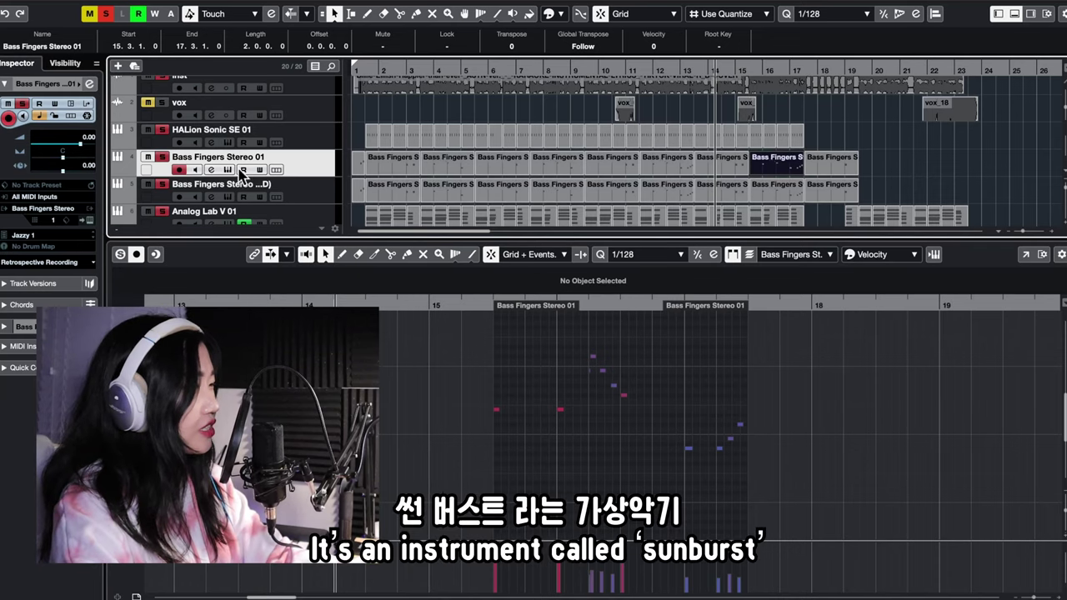
pyautogui.click(23, 86)
pyautogui.click(24, 86)
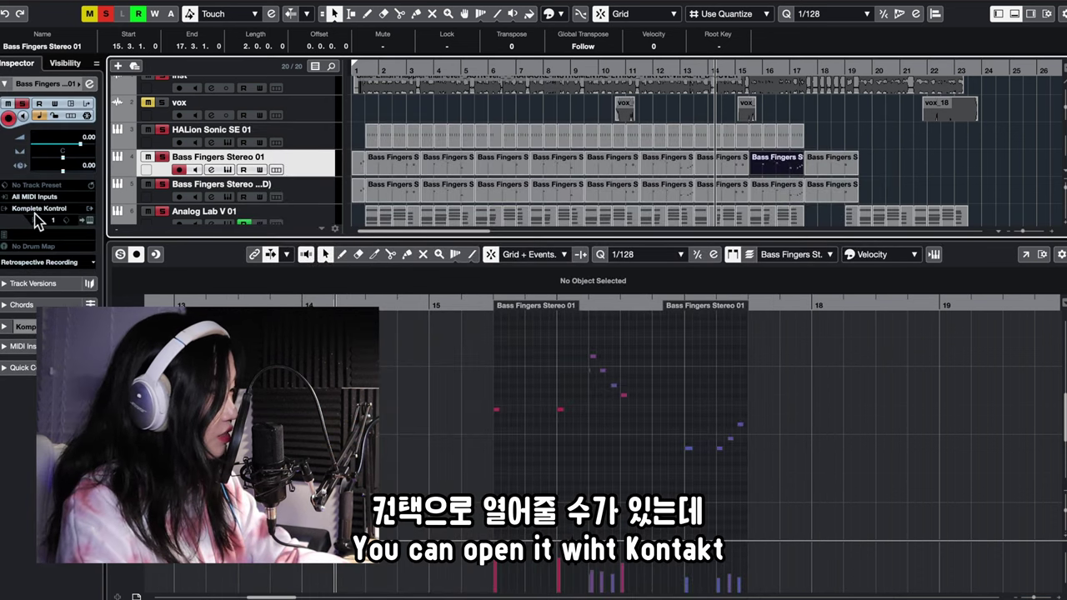
pyautogui.click(39, 209)
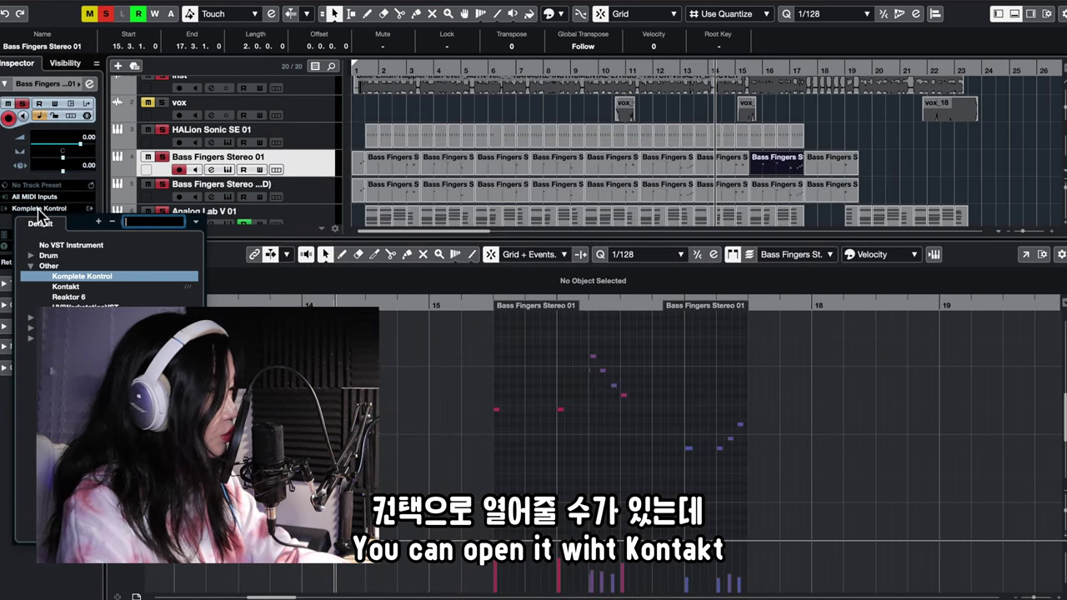
pyautogui.click(83, 287)
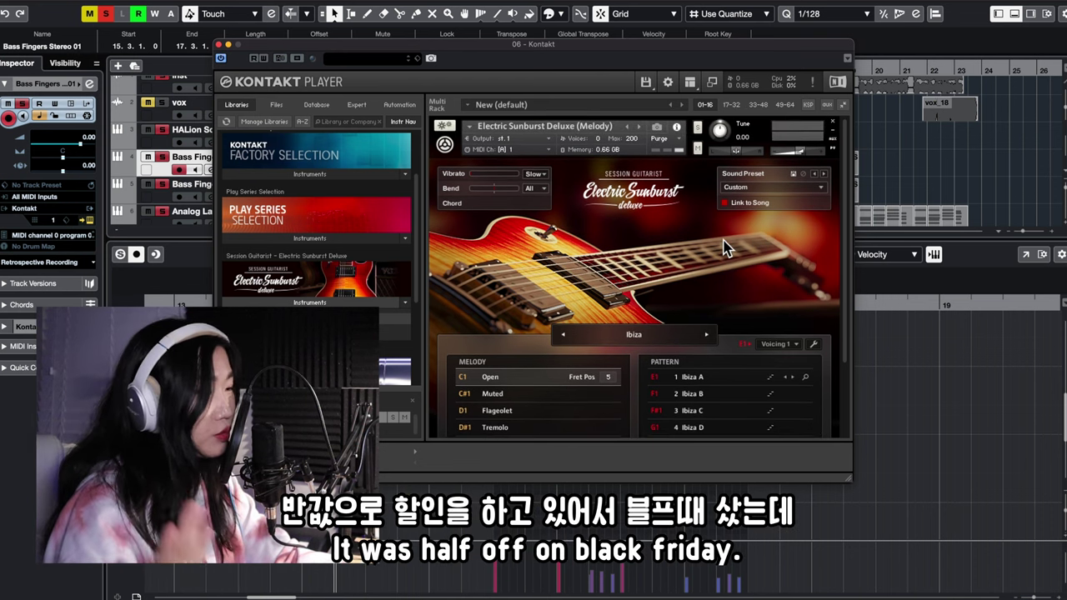
# Browse the song presets of Electric Sunburst Deluxe without choosing one
pyautogui.scroll(-1, 725, 247)
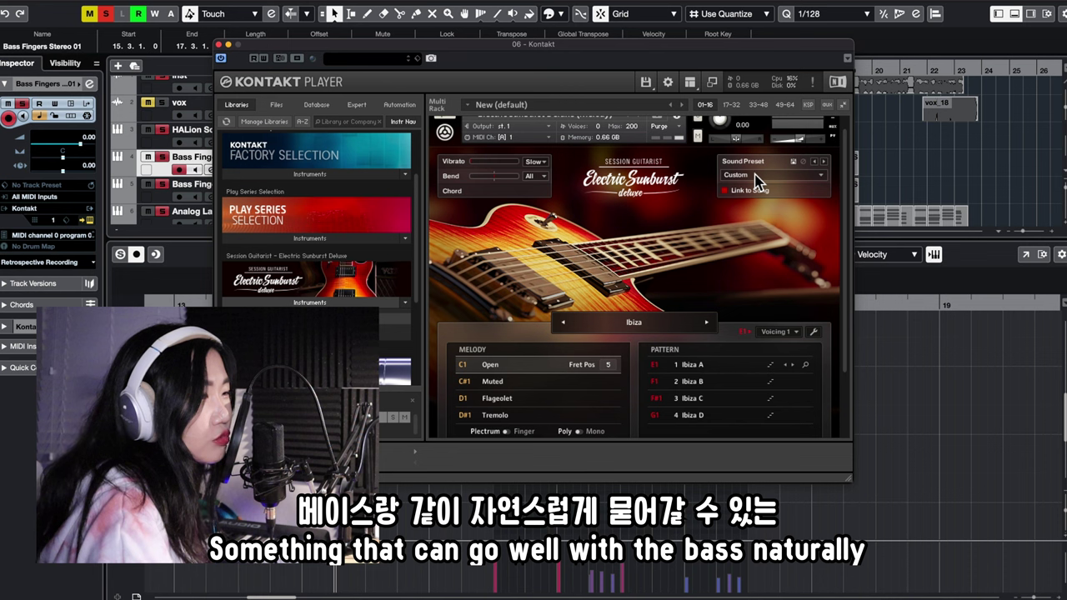
pyautogui.click(636, 324)
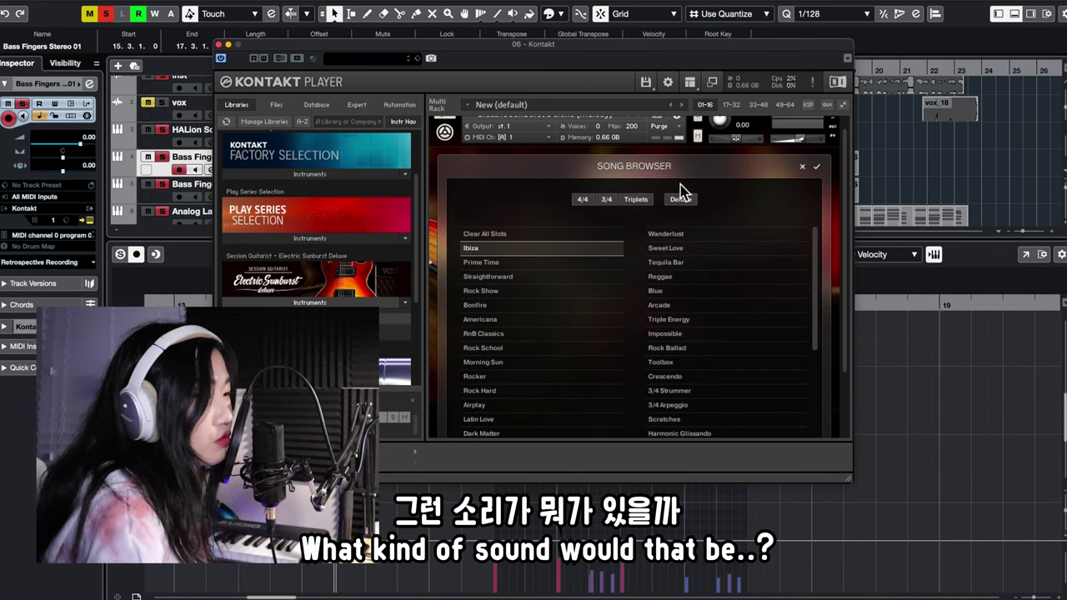
pyautogui.click(801, 168)
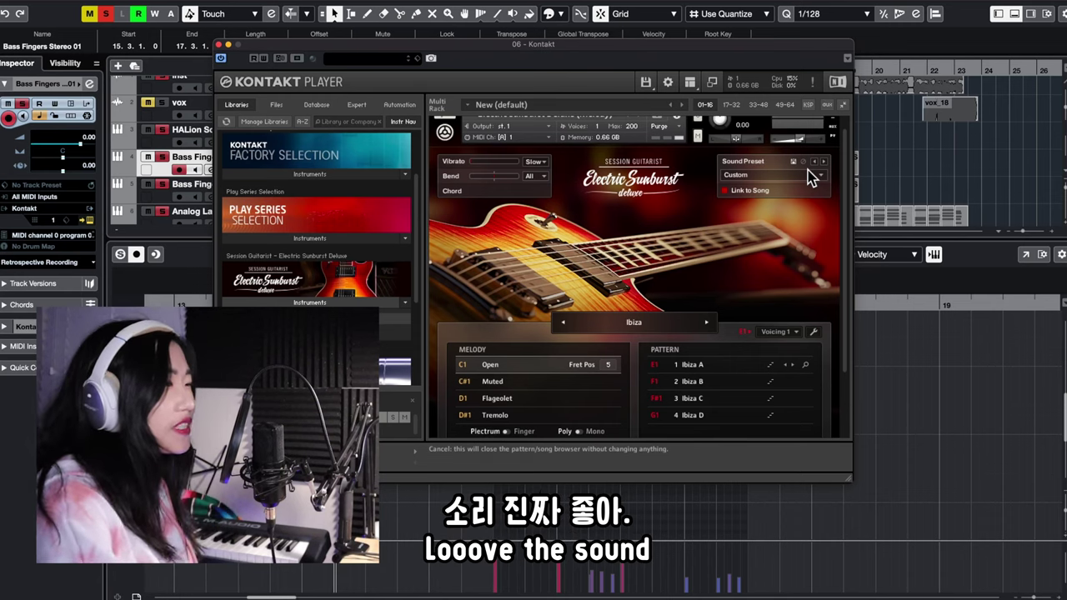
# Review the guitar settings and lower the Fast Comp attack to about 2.1 ms in Electric Sunburst Deluxe
pyautogui.scroll(-2, 648, 284)
pyautogui.click(708, 281)
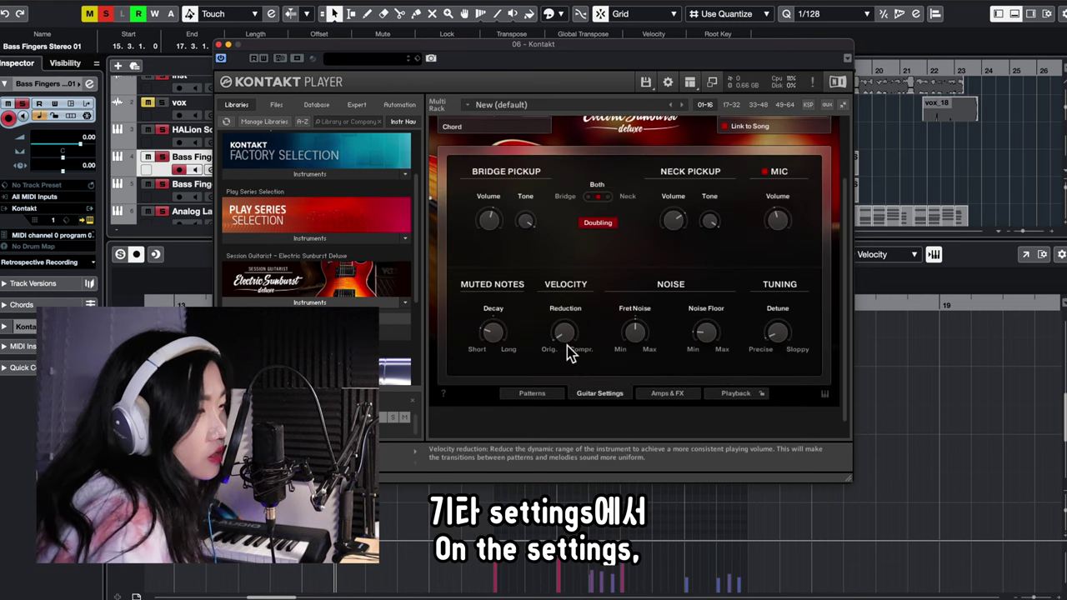
pyautogui.click(564, 337)
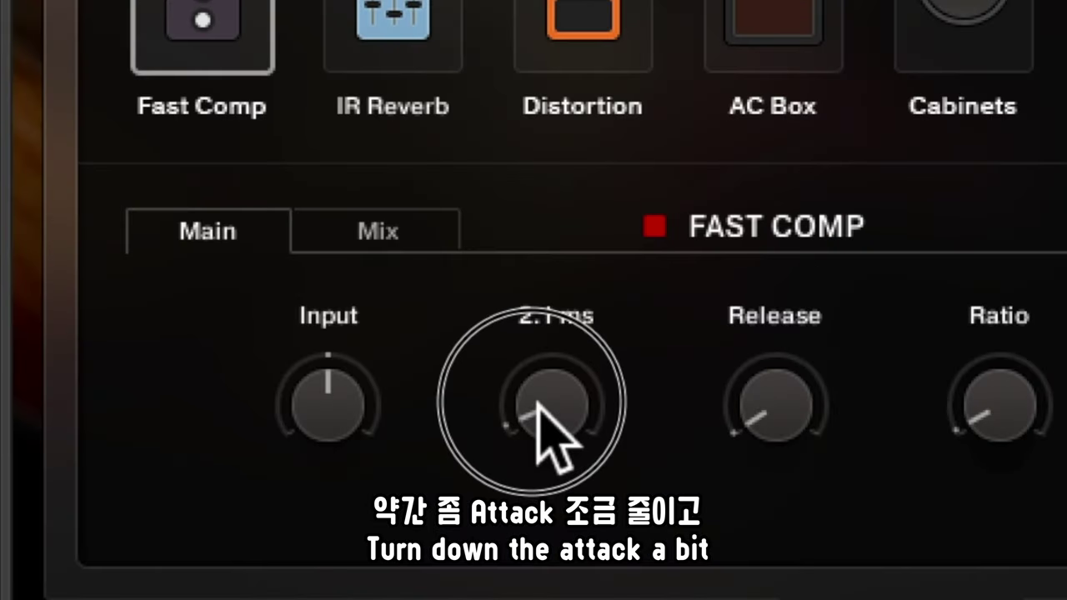
pyautogui.moveTo(572, 340); pyautogui.dragTo(572, 338)
pyautogui.click(219, 45)
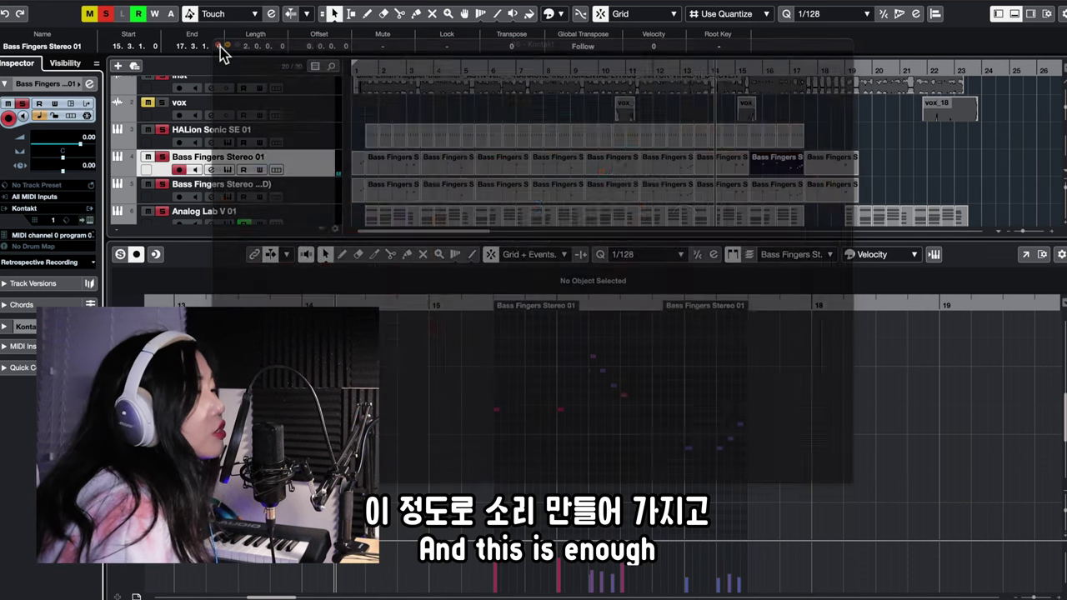
# Play the song from the start, check the guitar's playback and effects settings, and lower its track volume to -6.00
pyautogui.click(356, 68)
pyautogui.press('space')
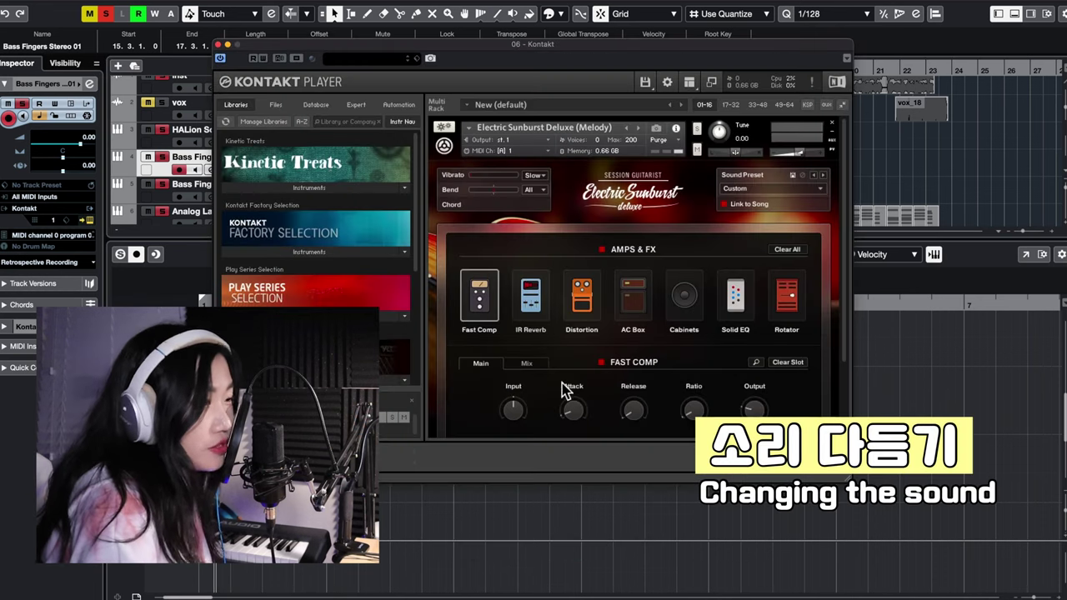
pyautogui.click(598, 384)
pyautogui.click(735, 383)
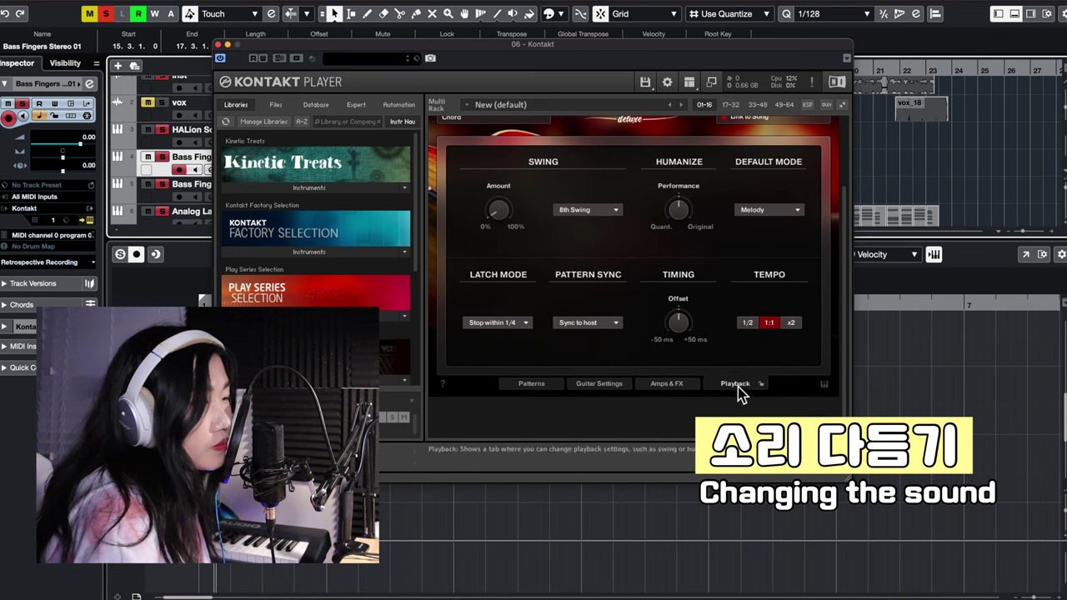
pyautogui.click(666, 384)
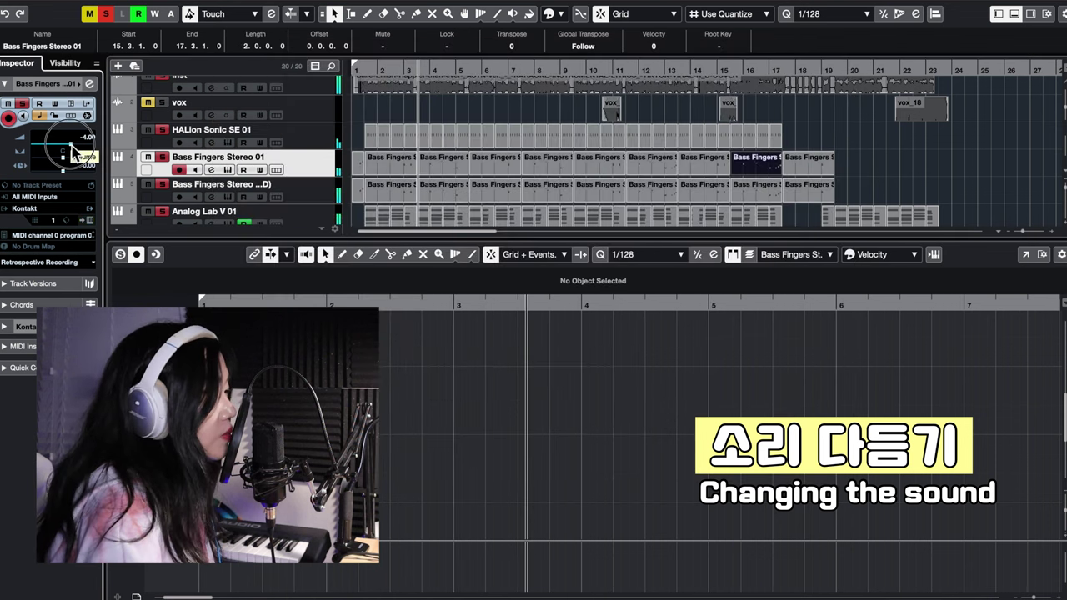
pyautogui.scroll(1, 808, 169)
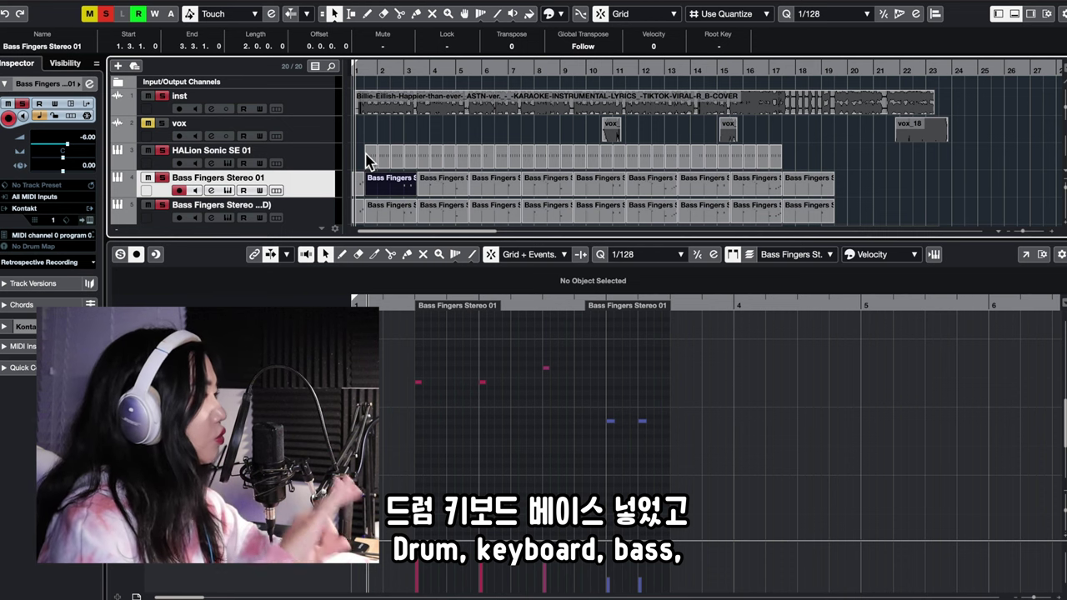
# Activate the Komplete Kontrol 01 guitar track and trim the start of its first part to 3.1.2.90
pyautogui.scroll(-5, 410, 142)
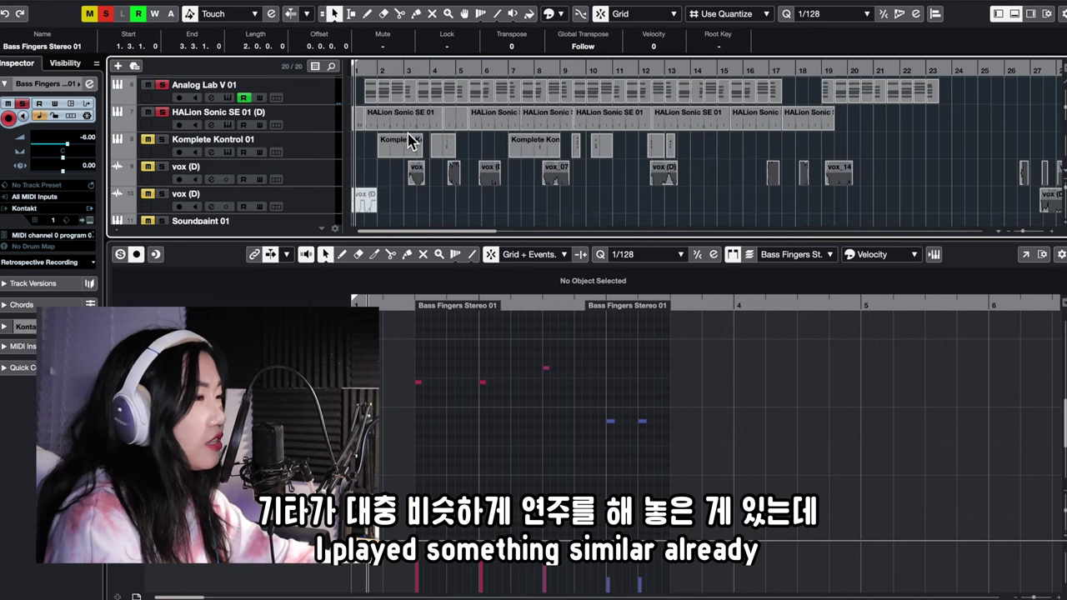
pyautogui.scroll(2, 409, 142)
pyautogui.click(300, 178)
pyautogui.scroll(5, 401, 225)
pyautogui.scroll(-1, 400, 225)
pyautogui.hscroll(-3, 401, 226)
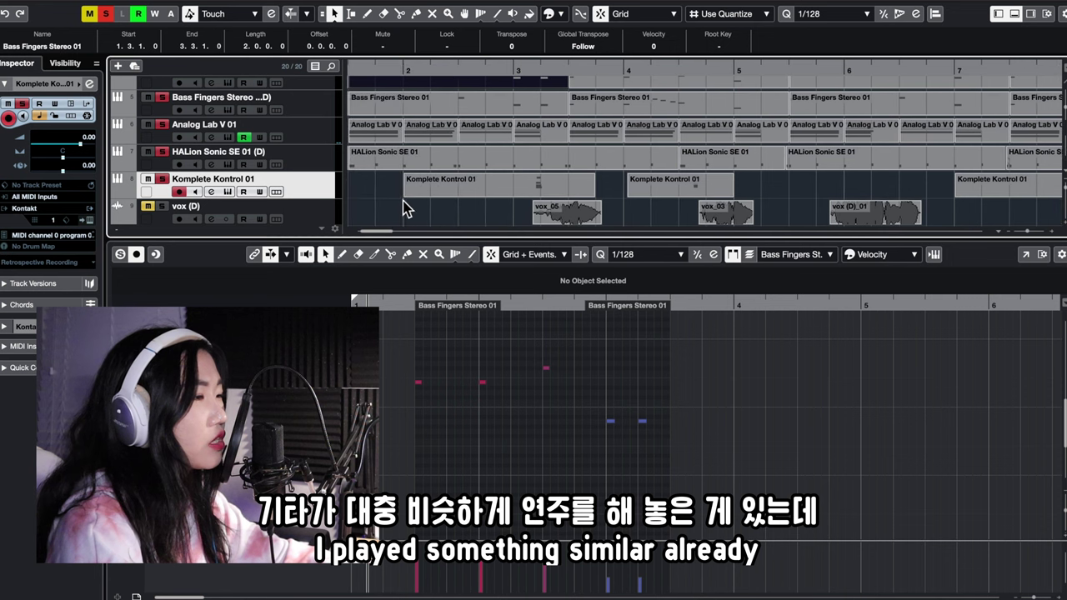
pyautogui.moveTo(405, 201); pyautogui.dragTo(527, 205)
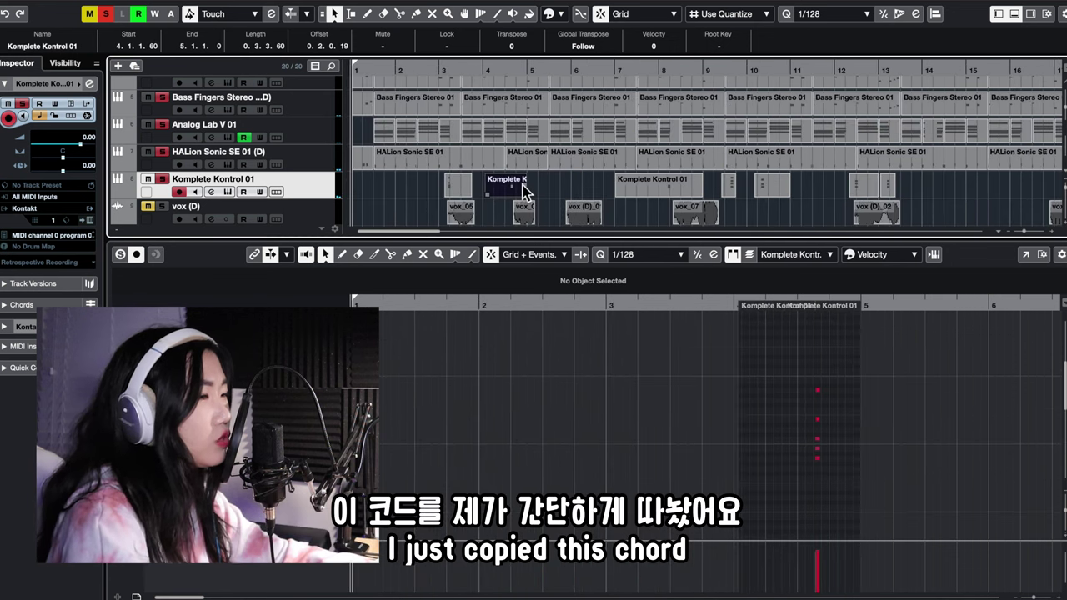
# Play the soloed Komplete Kontrol 01 guitar chord from bar 3 and compare it with the guitar hit in the YouTube reference
pyautogui.click(667, 86)
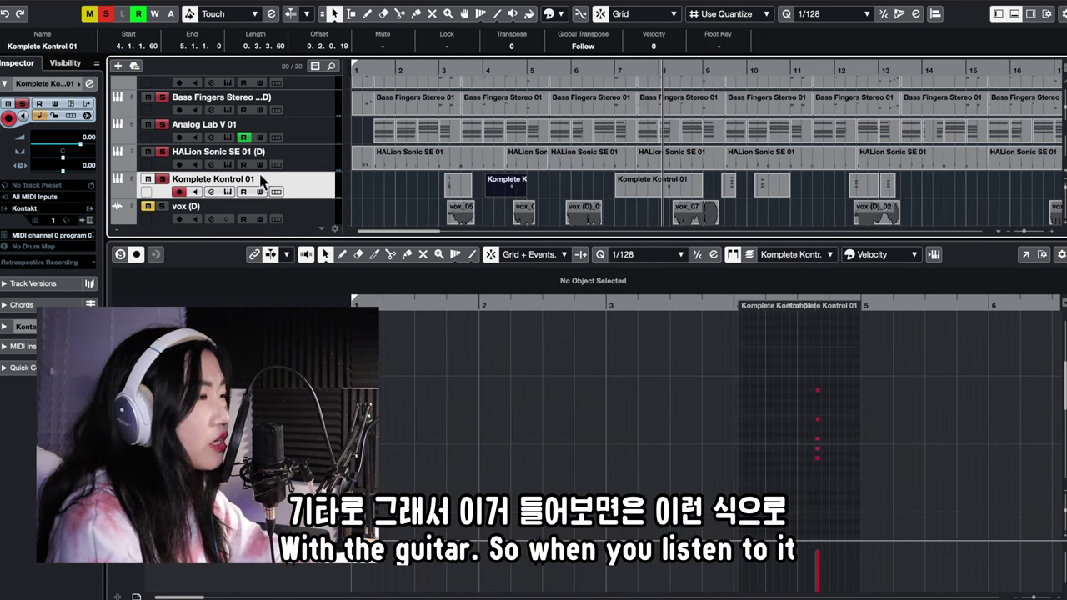
pyautogui.click(453, 190)
pyautogui.moveTo(428, 72); pyautogui.dragTo(448, 74)
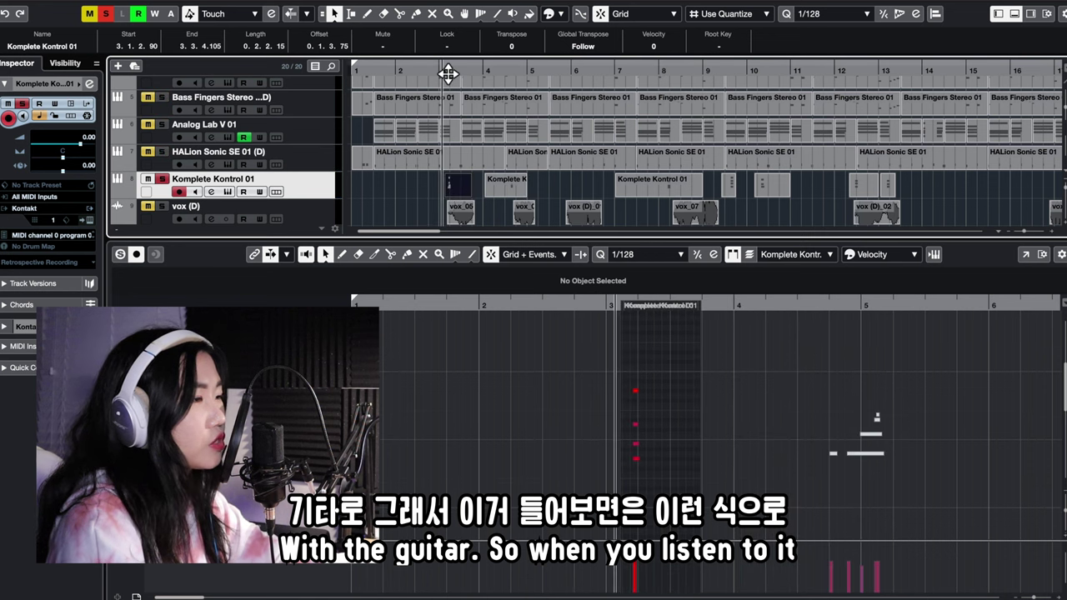
pyautogui.press('space')
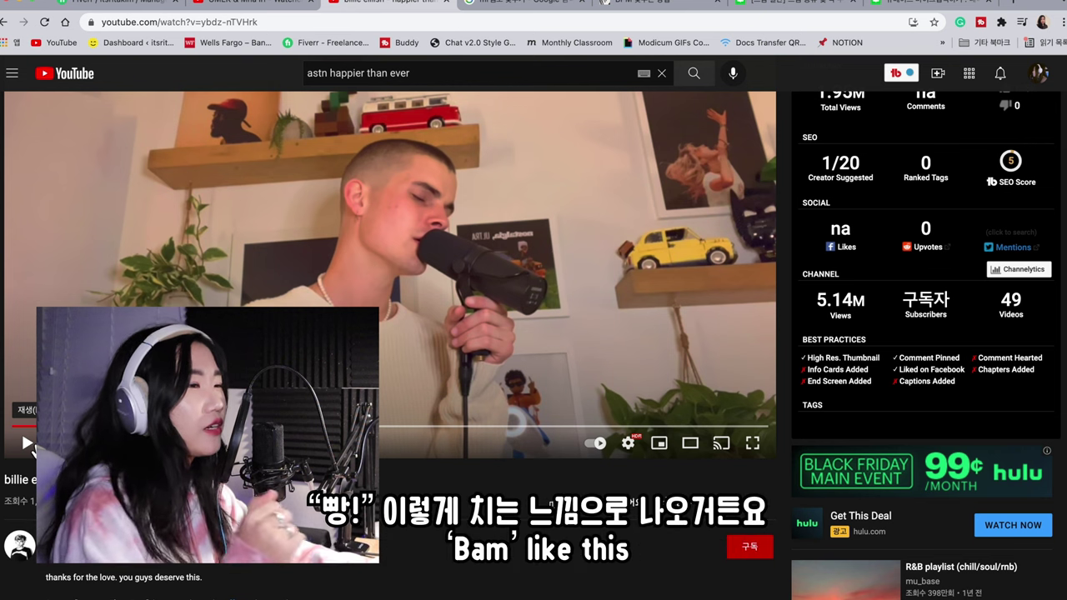
pyautogui.click(27, 443)
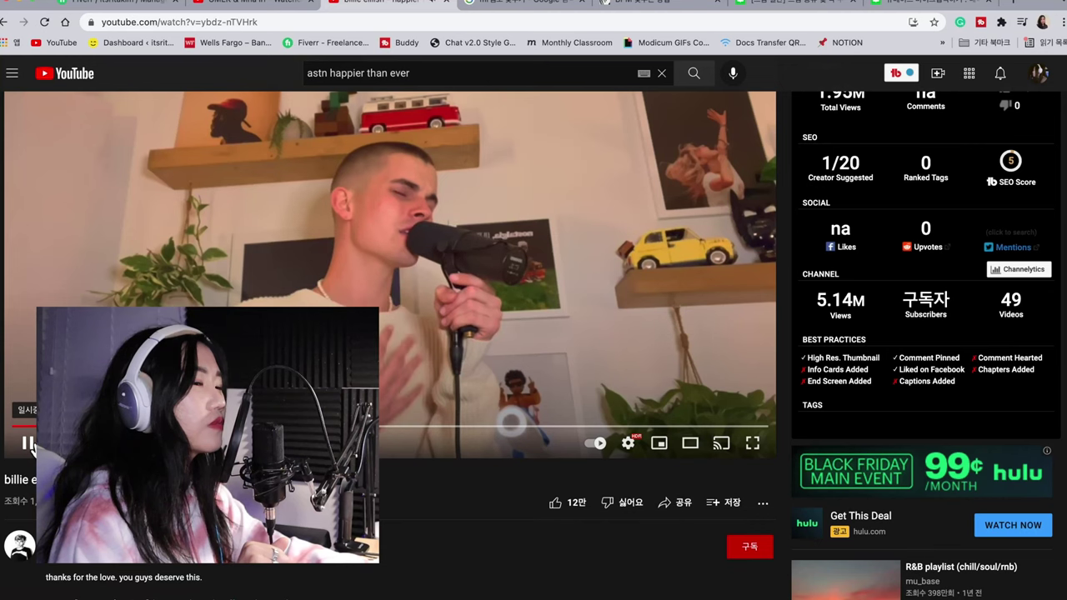
pyautogui.click(28, 444)
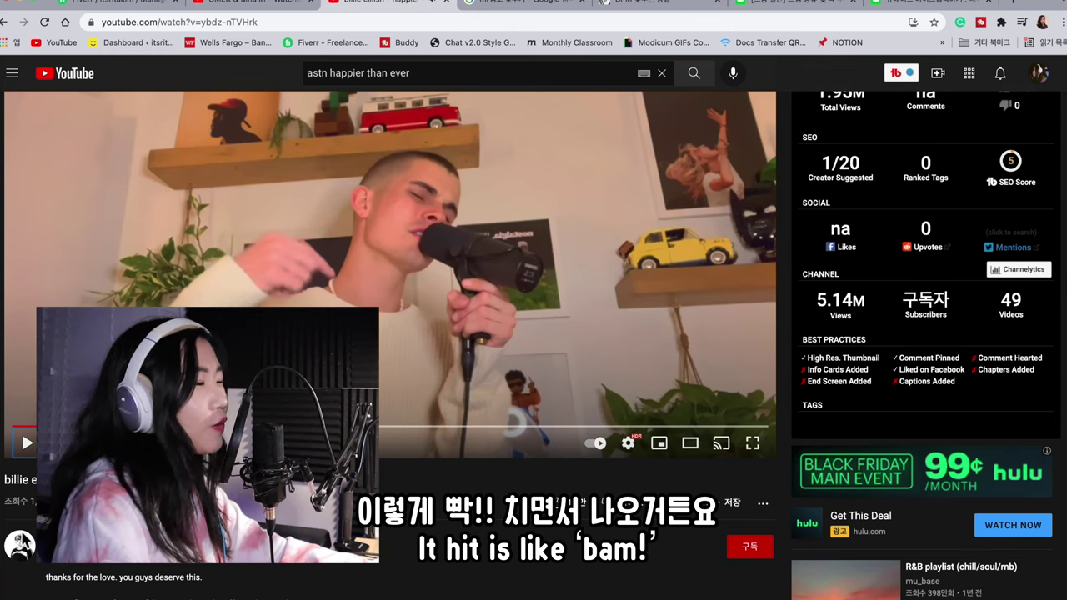
# Replay the guitar hit in the YouTube reference and compare its cut-off sound with the Komplete Kontrol 01 part at bar 3
pyautogui.click(784, 598)
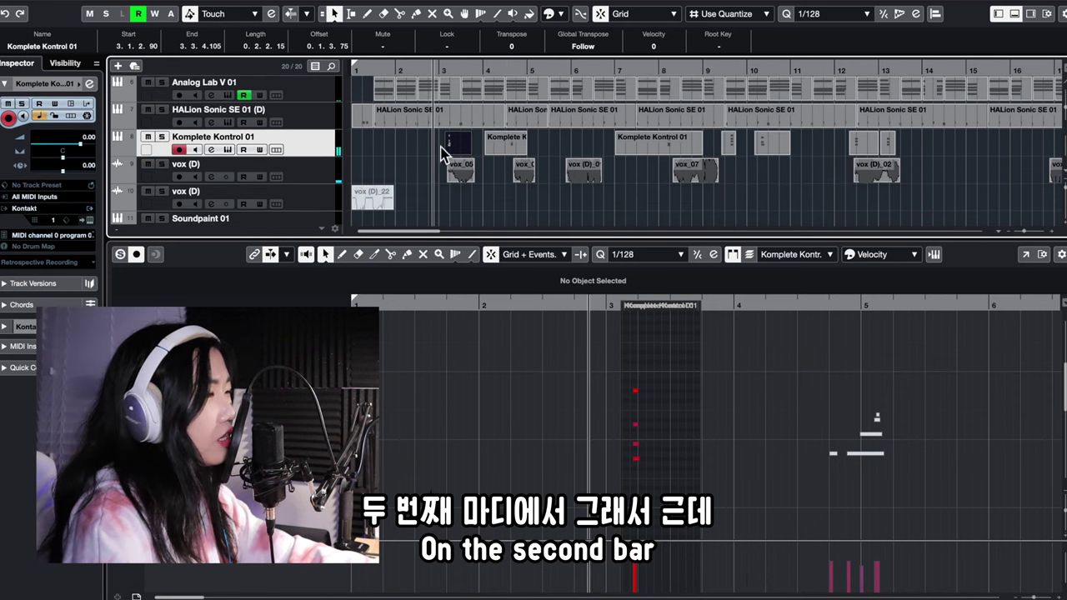
pyautogui.click(667, 595)
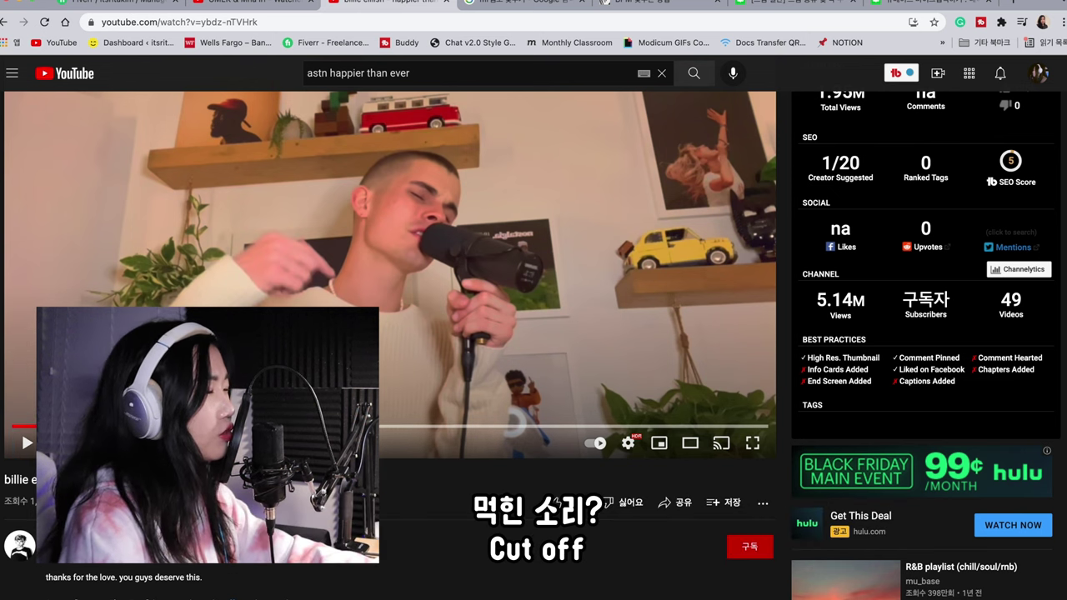
pyautogui.click(28, 444)
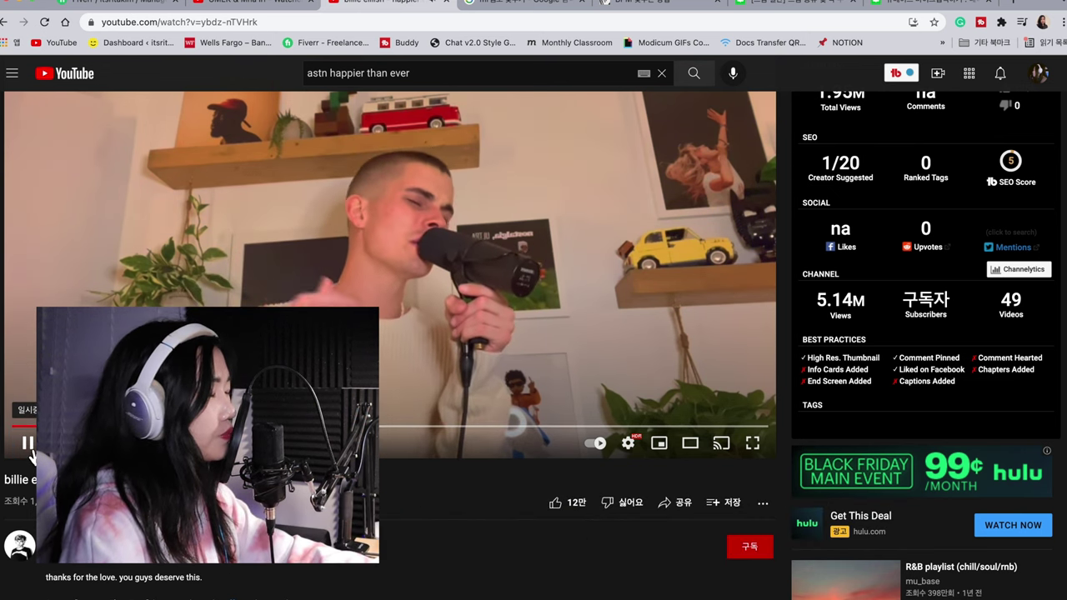
pyautogui.click(31, 452)
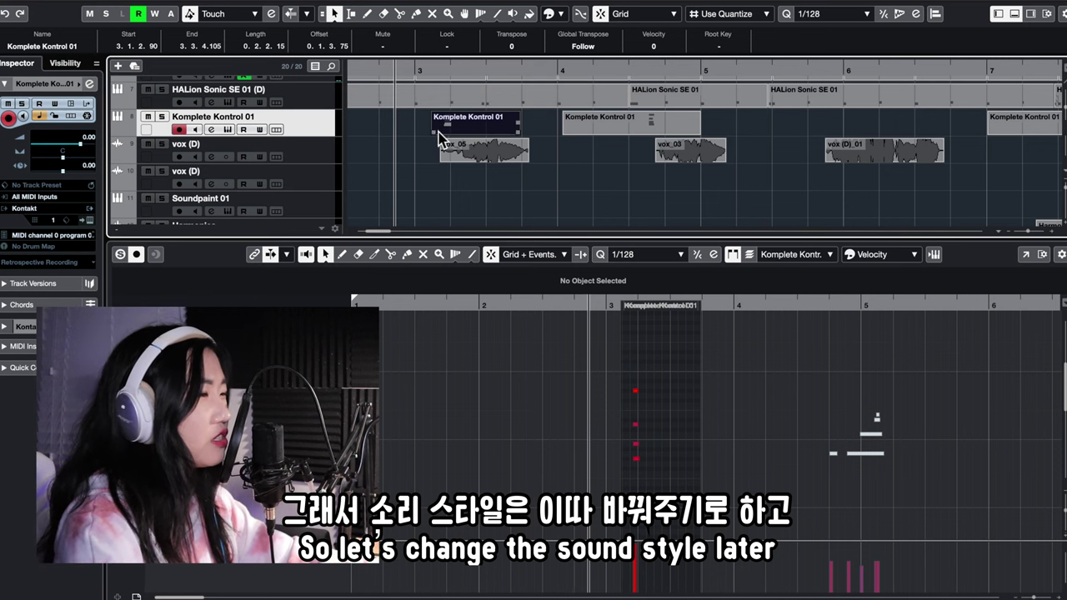
# Set the playback position to about bar 2 and unmute the Komplete Kontrol 01 track to fit its chords to the song
pyautogui.press('g')
pyautogui.press('g')
pyautogui.press('g')
pyautogui.press('g')
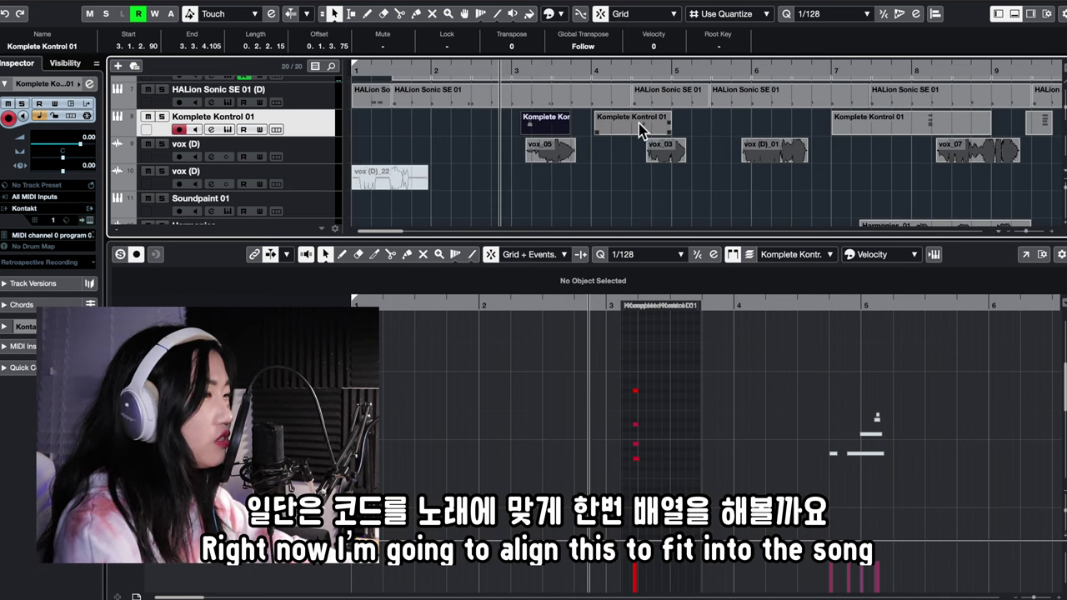
pyautogui.click(445, 76)
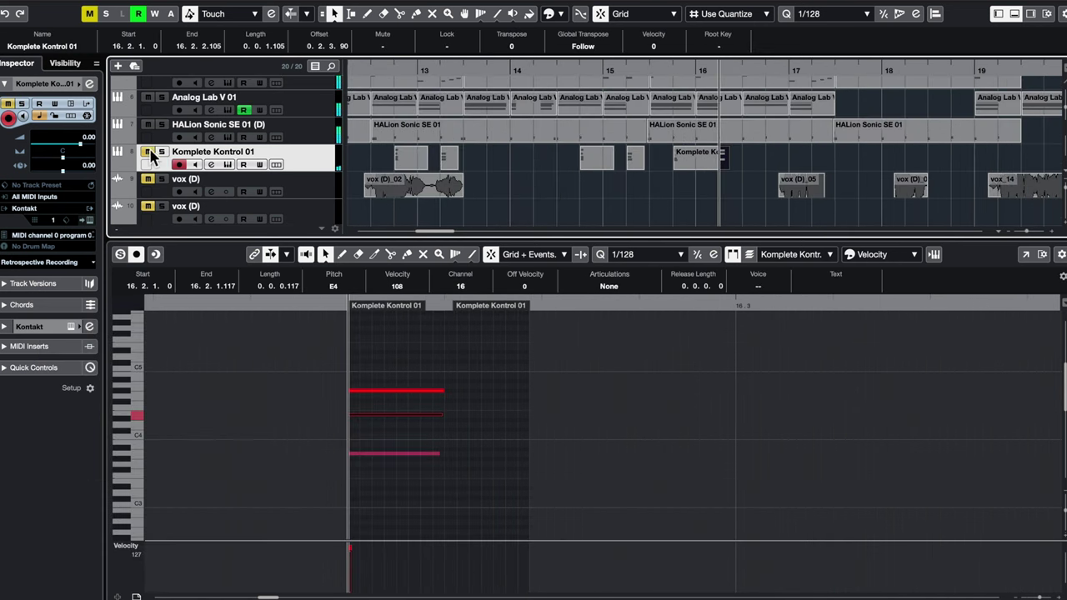
pyautogui.click(148, 152)
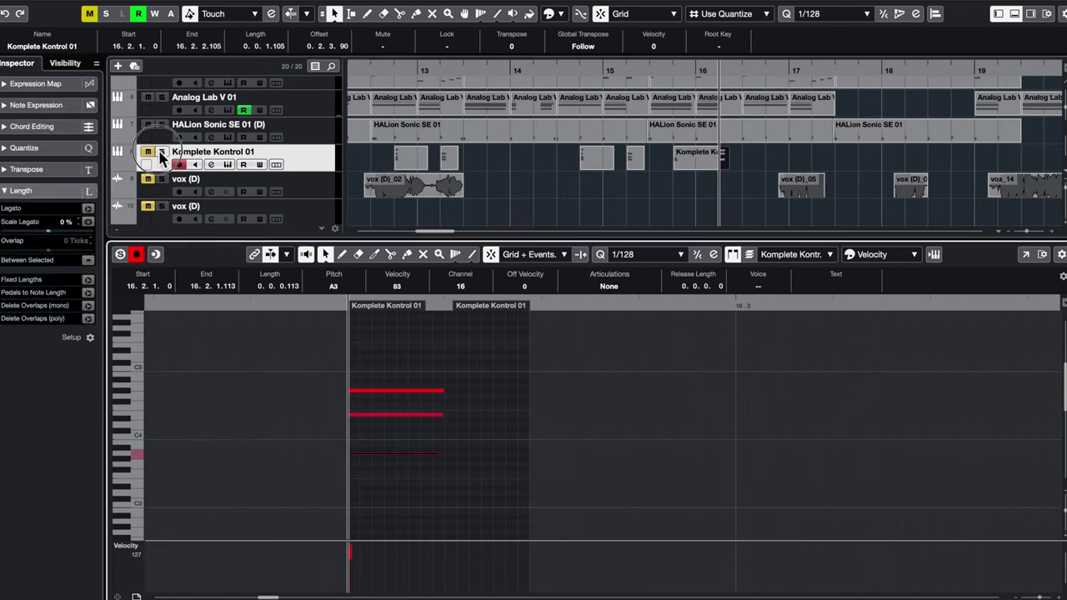
# Rearrange the Komplete Kontrol 01 chords, raising the A3 note at 16.2.1 and deleting the second-lowest note of the chord at 15.4.1
pyautogui.moveTo(392, 453); pyautogui.dragTo(405, 429)
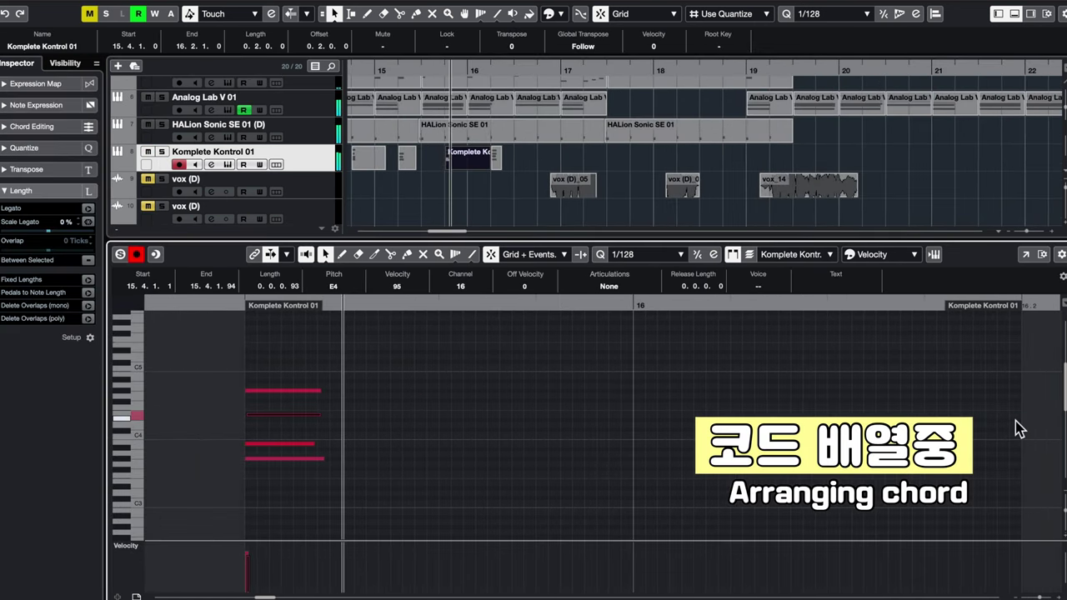
pyautogui.click(292, 442)
pyautogui.press('Delete')
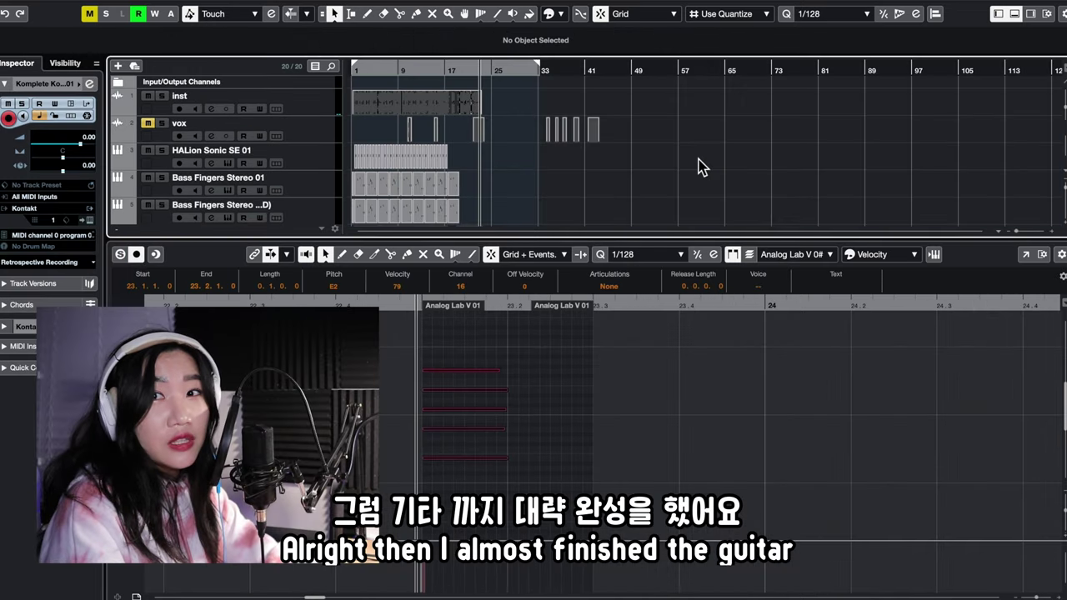